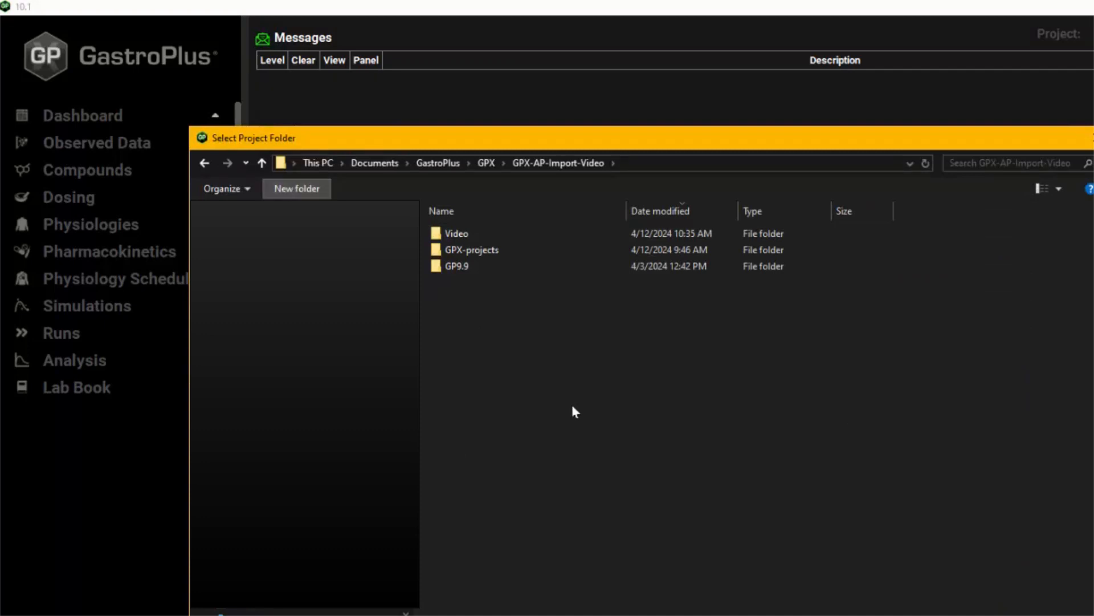
# Name the new folder AP5 inside GPX-AP-Import-Video and choose it as the project location
pyautogui.write('AP5')
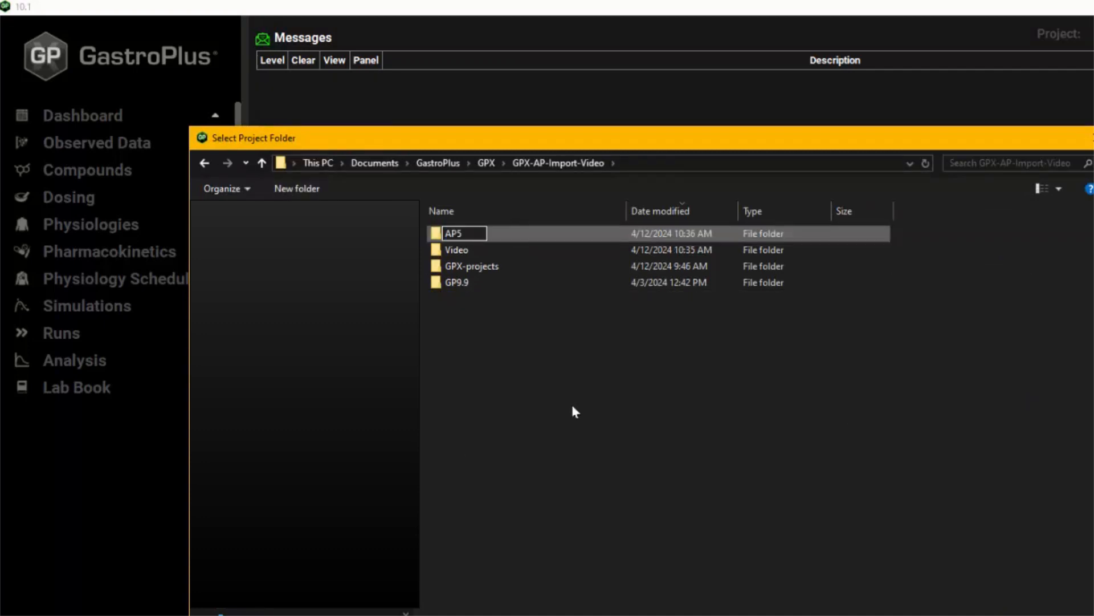
pyautogui.press('Return')
pyautogui.doubleClick(509, 235)
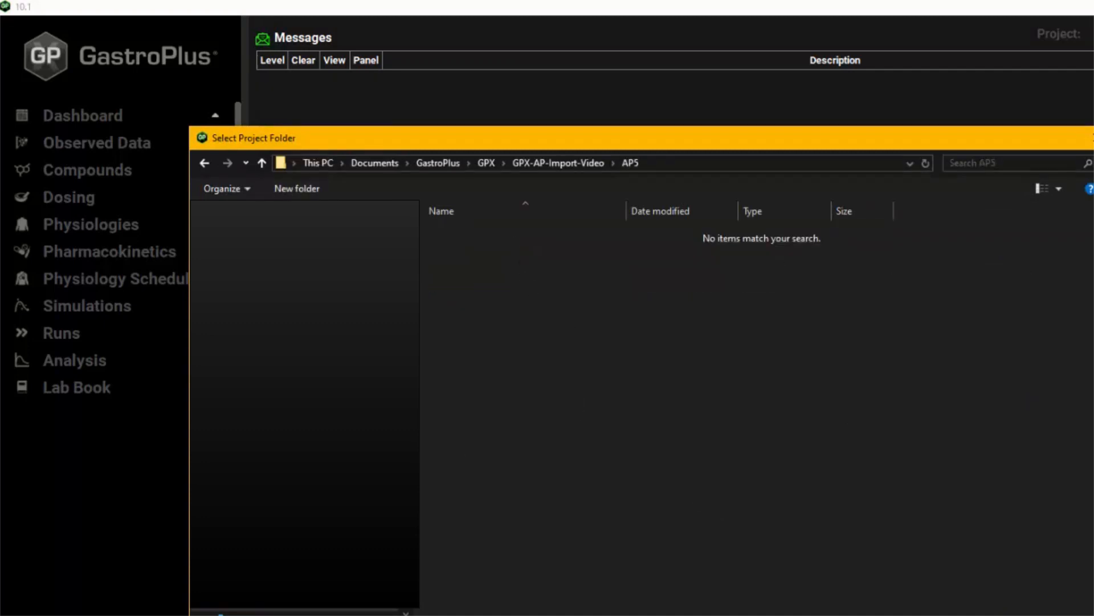
pyautogui.click(983, 613)
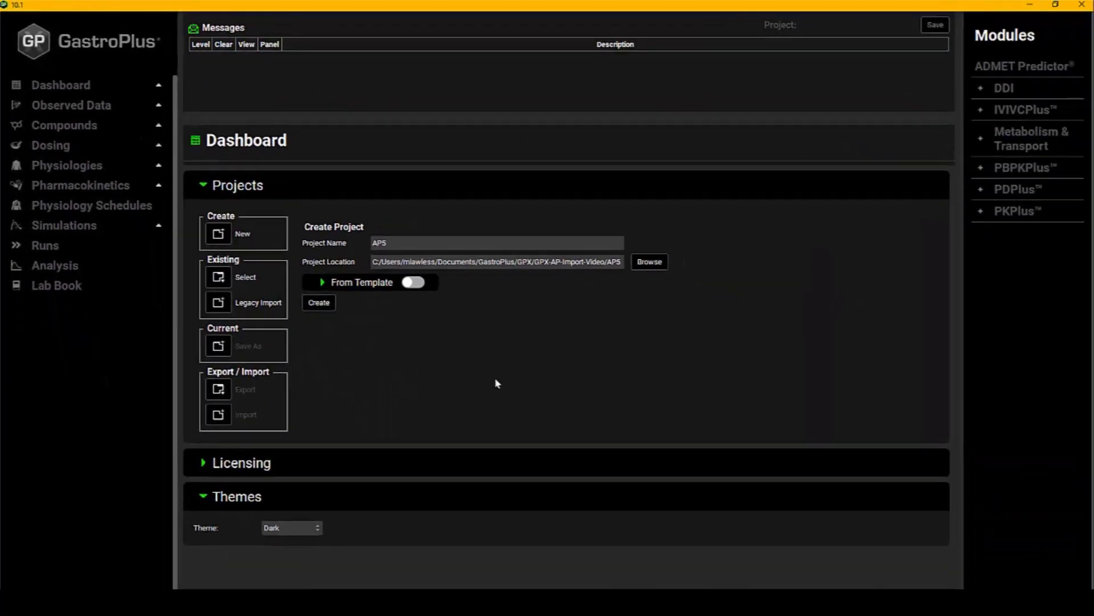
# Create the project AP5 without using a template
pyautogui.click(422, 285)
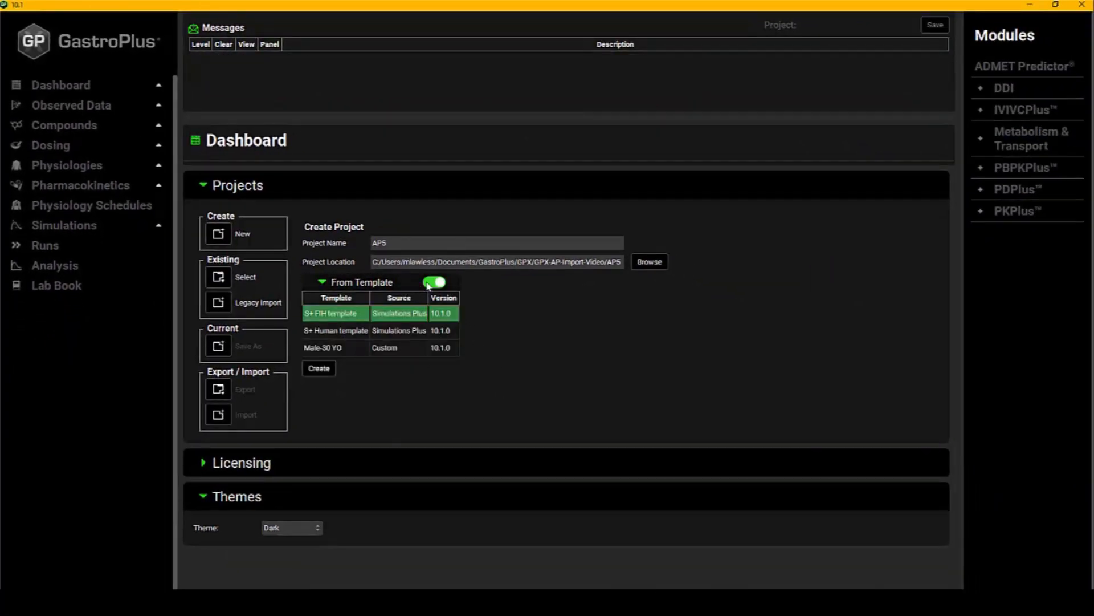
pyautogui.click(428, 283)
pyautogui.click(319, 302)
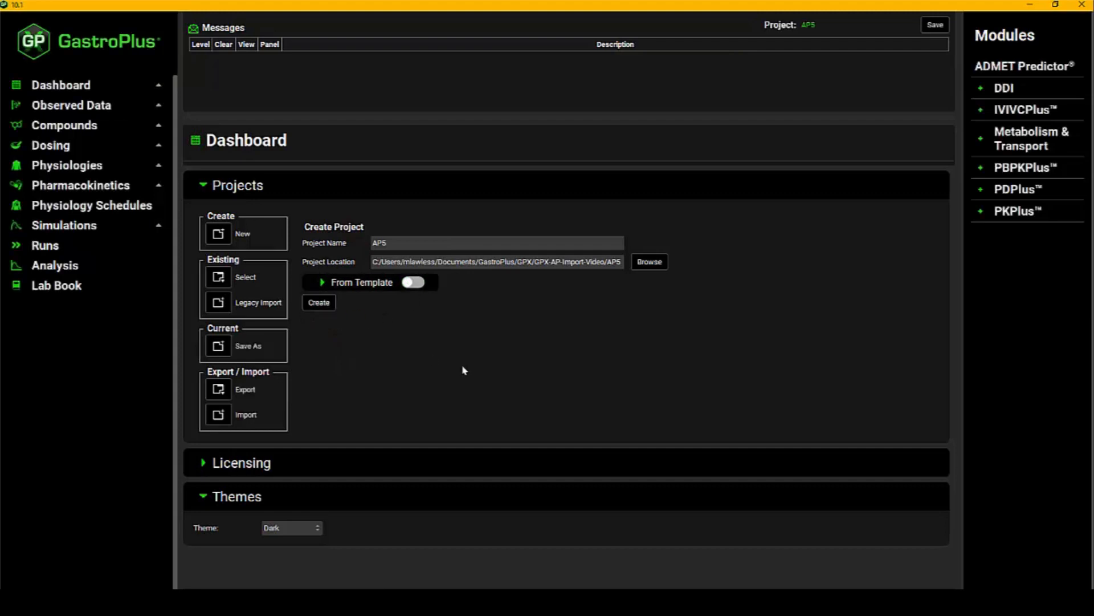
# Add a dosing formulation named tablet
pyautogui.click(59, 148)
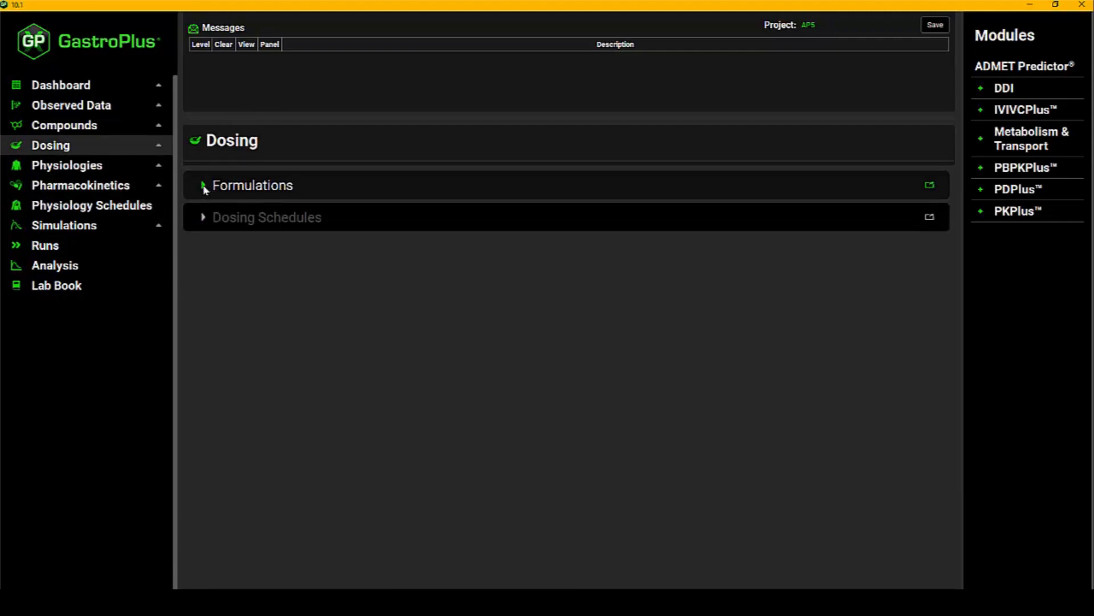
pyautogui.click(204, 187)
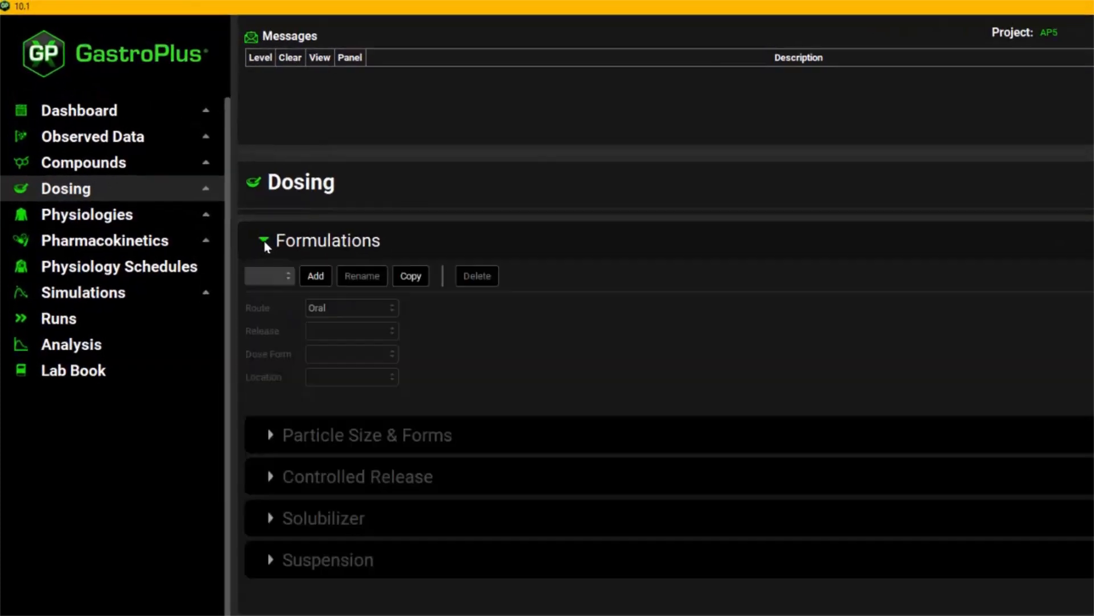
pyautogui.click(312, 275)
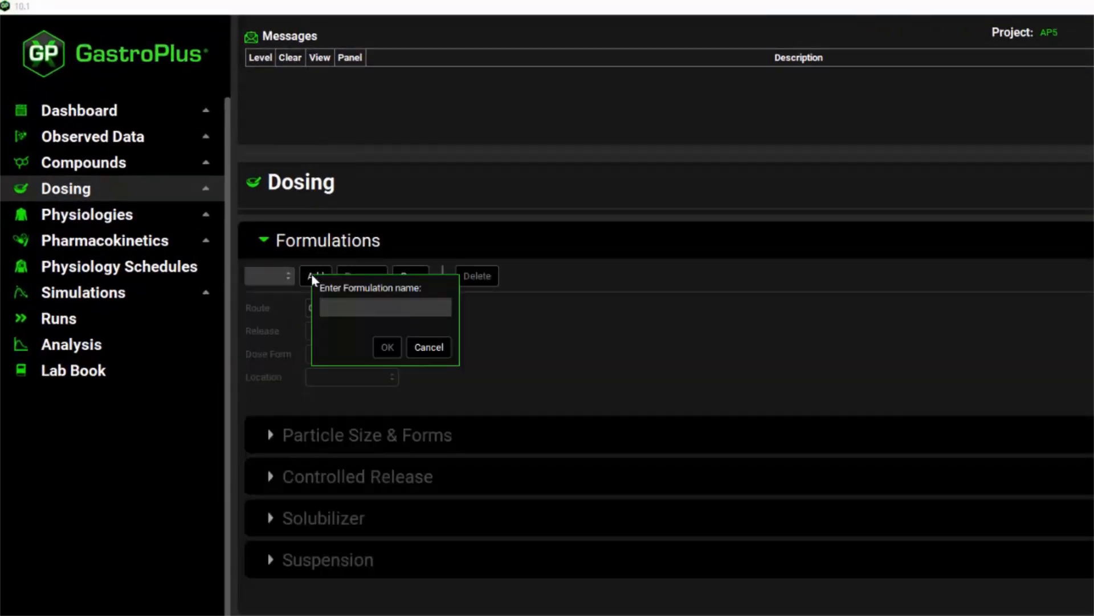
pyautogui.write('tablet')
pyautogui.press('Return')
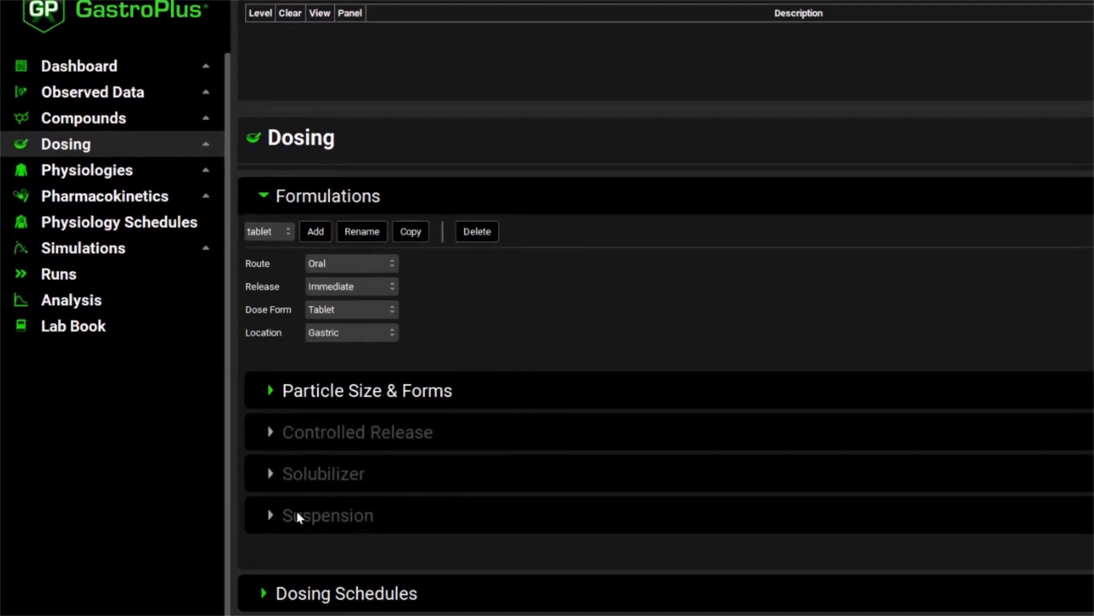
# Add a dosing schedule named 10mg-tablet
pyautogui.click(263, 593)
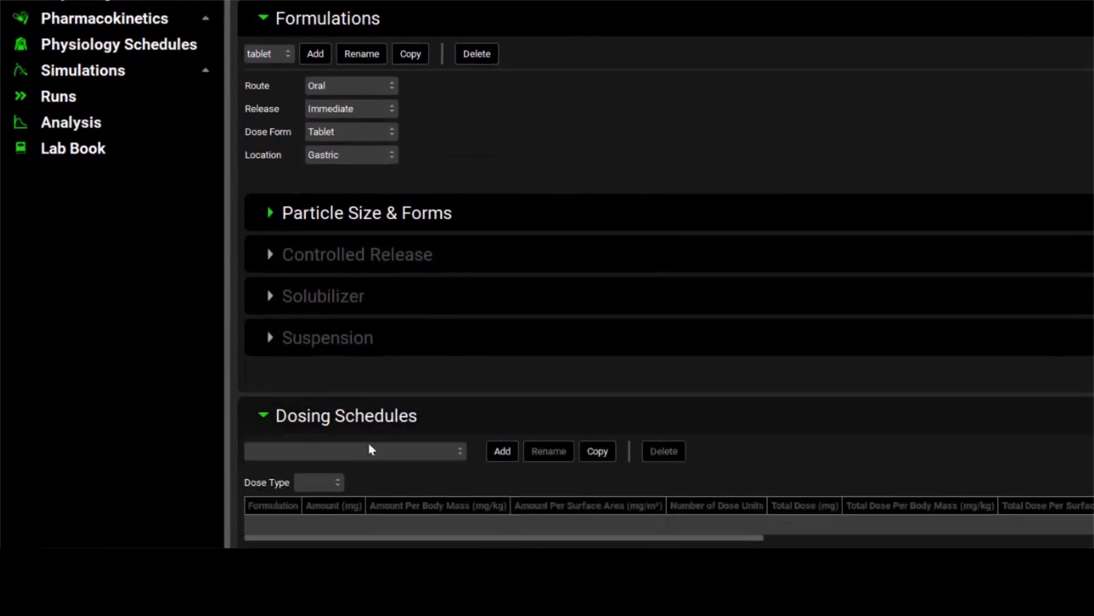
pyautogui.click(504, 458)
pyautogui.write('10mg-')
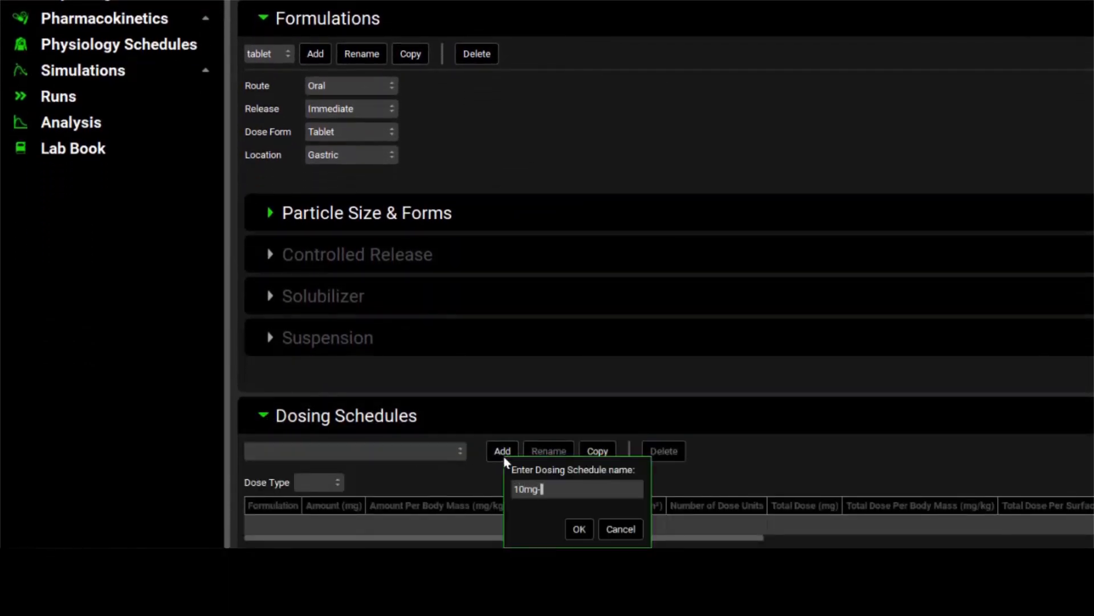
pyautogui.write('tablet')
pyautogui.click(578, 526)
# Set the dose amount of the 10mg-tablet schedule to 10 mg
pyautogui.click(367, 525)
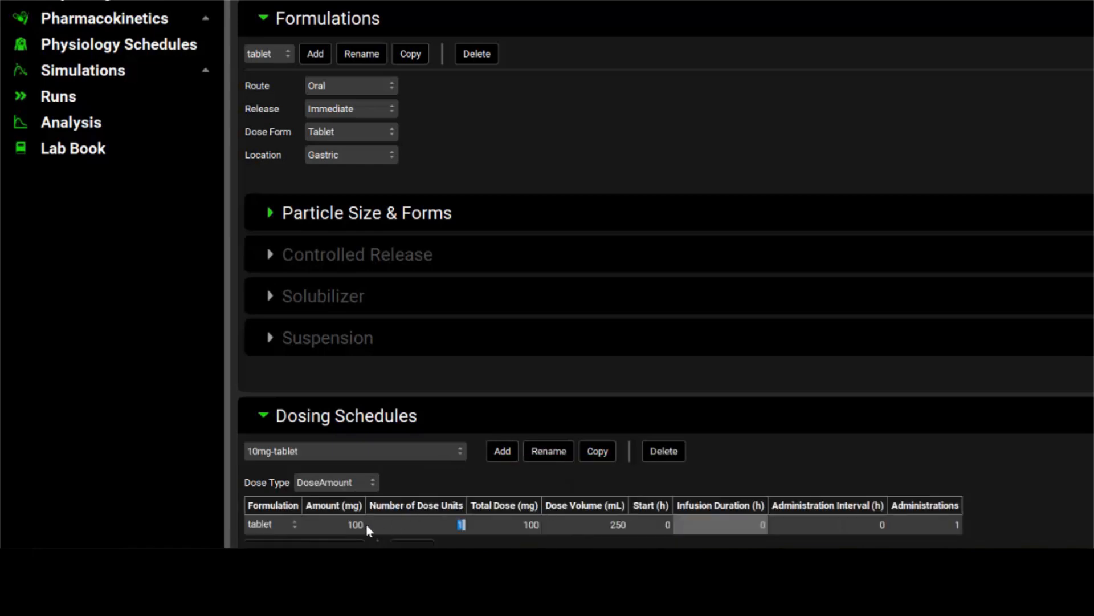
pyautogui.click(353, 527)
pyautogui.write('10')
pyautogui.press('Return')
# Add a physiology named male-30YO and save the project
pyautogui.click(128, 216)
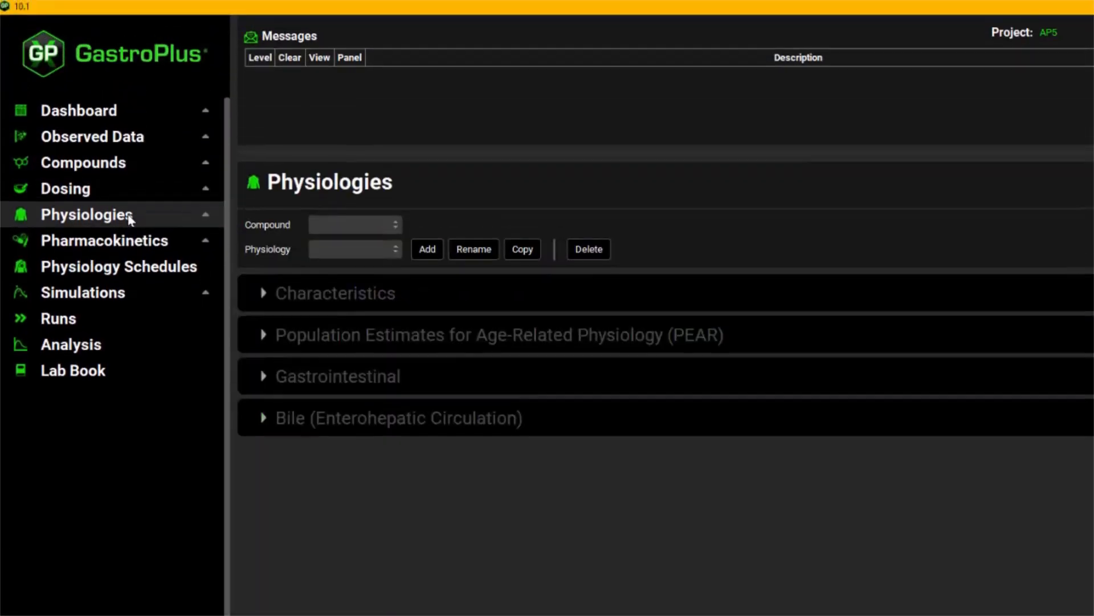
pyautogui.click(427, 249)
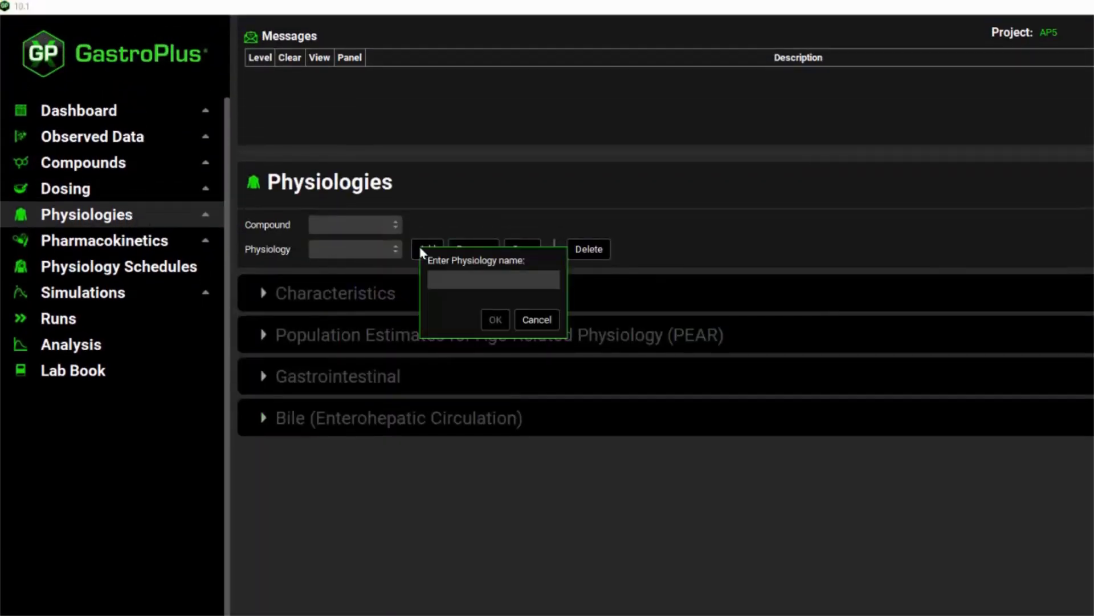
pyautogui.write('male-30y')
pyautogui.press('BackSpace')
pyautogui.write('YO')
pyautogui.press('Return')
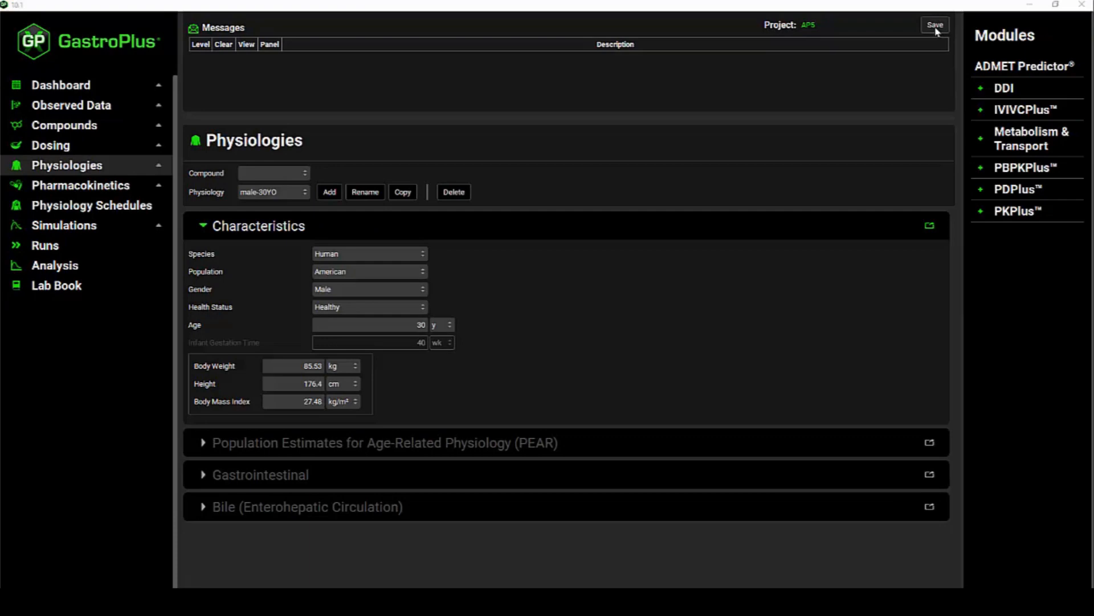
pyautogui.click(936, 29)
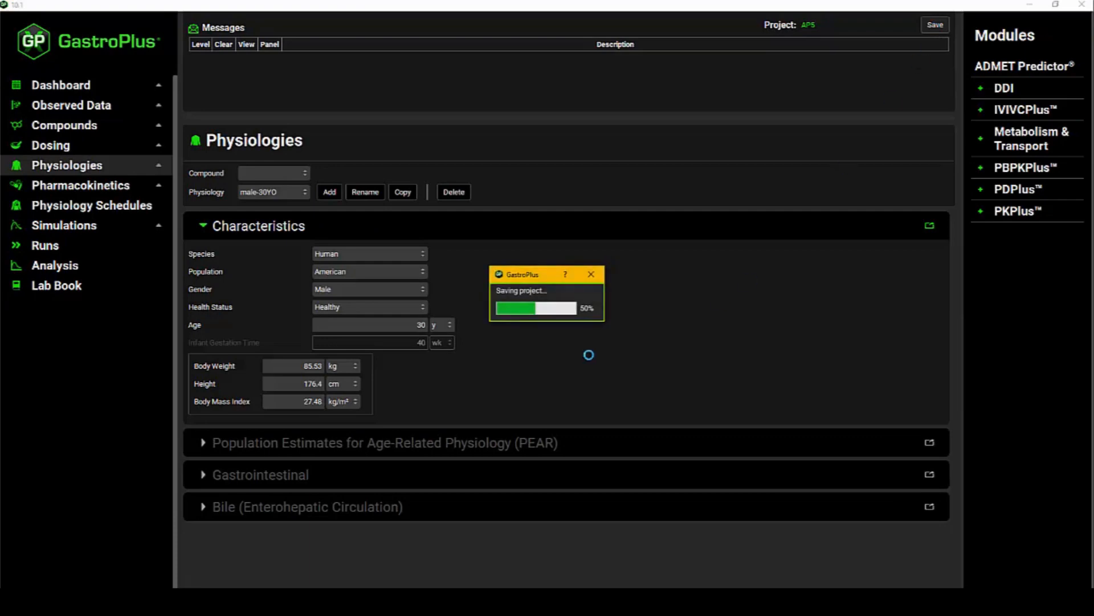
pyautogui.click(594, 315)
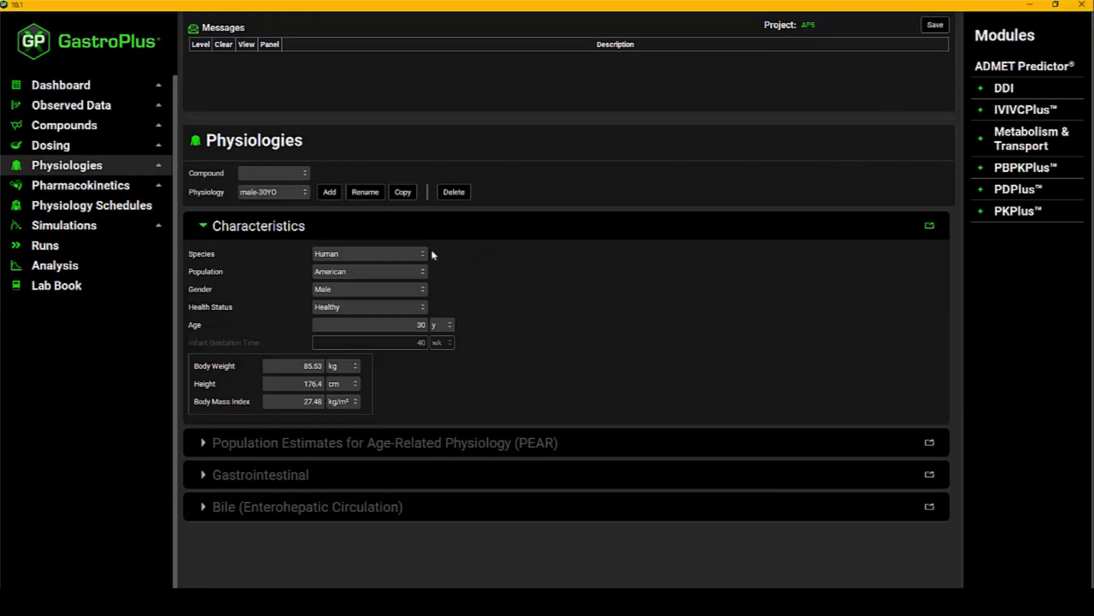
# Load the structure file deucravacitinib.mol into the ADMET Predictor module
pyautogui.click(98, 129)
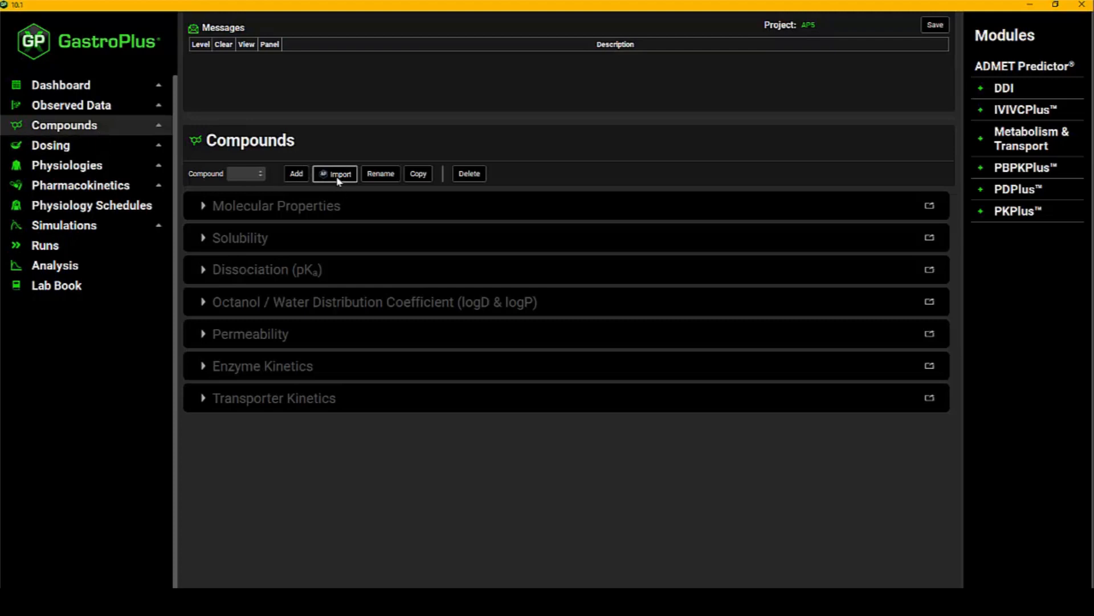
pyautogui.click(1033, 69)
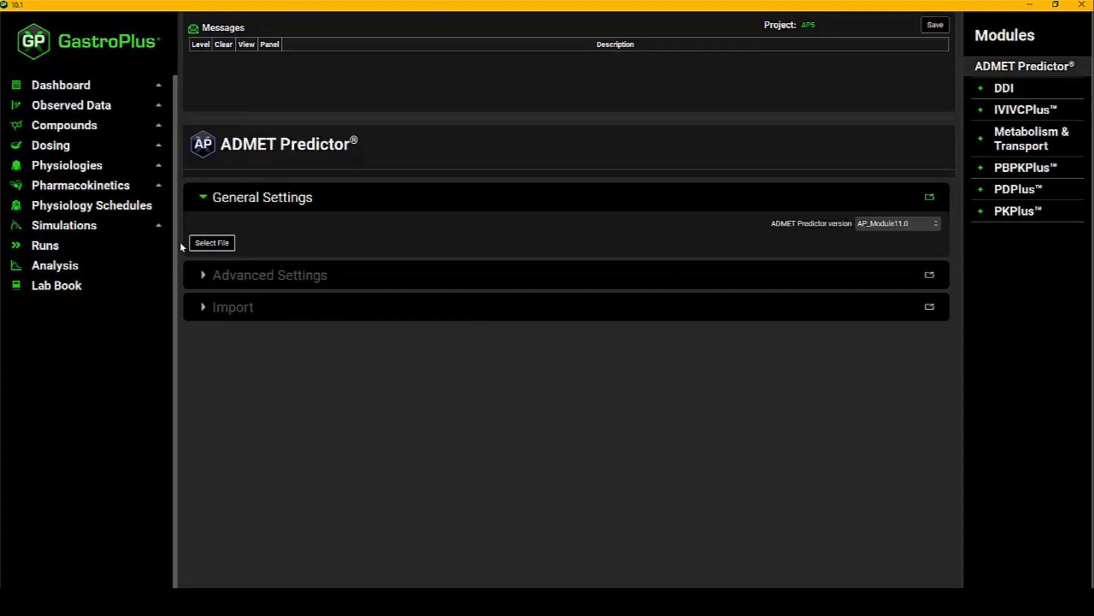
pyautogui.click(218, 244)
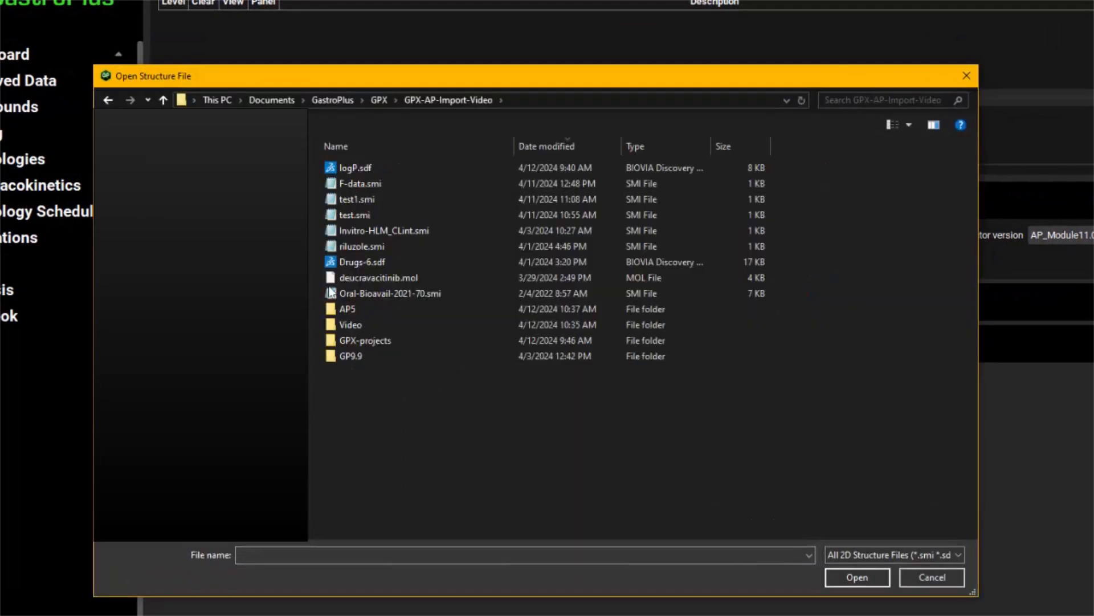
pyautogui.click(336, 279)
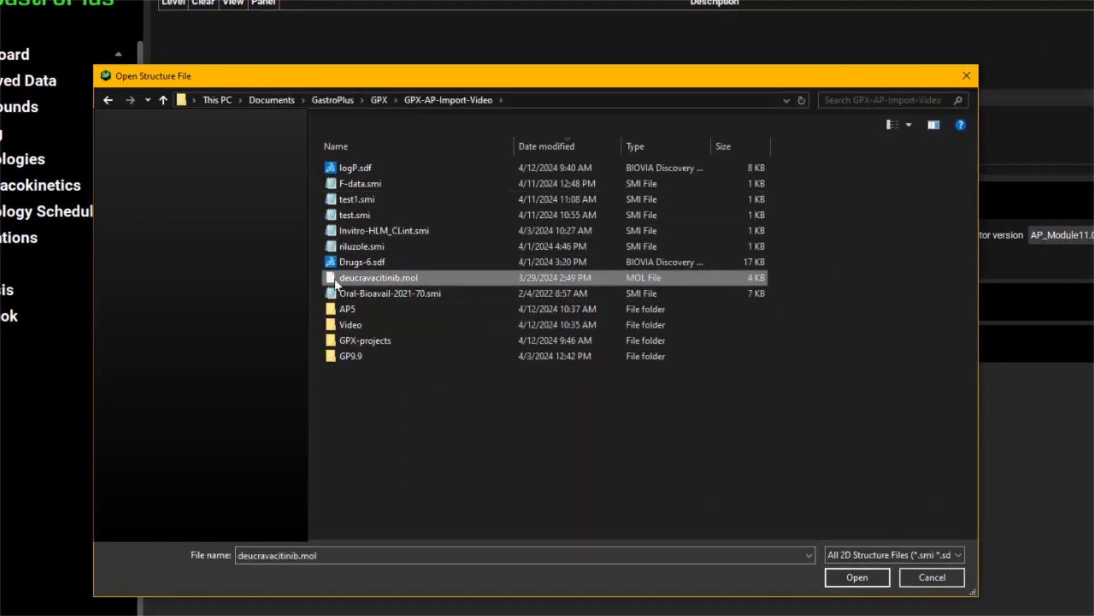
pyautogui.click(857, 577)
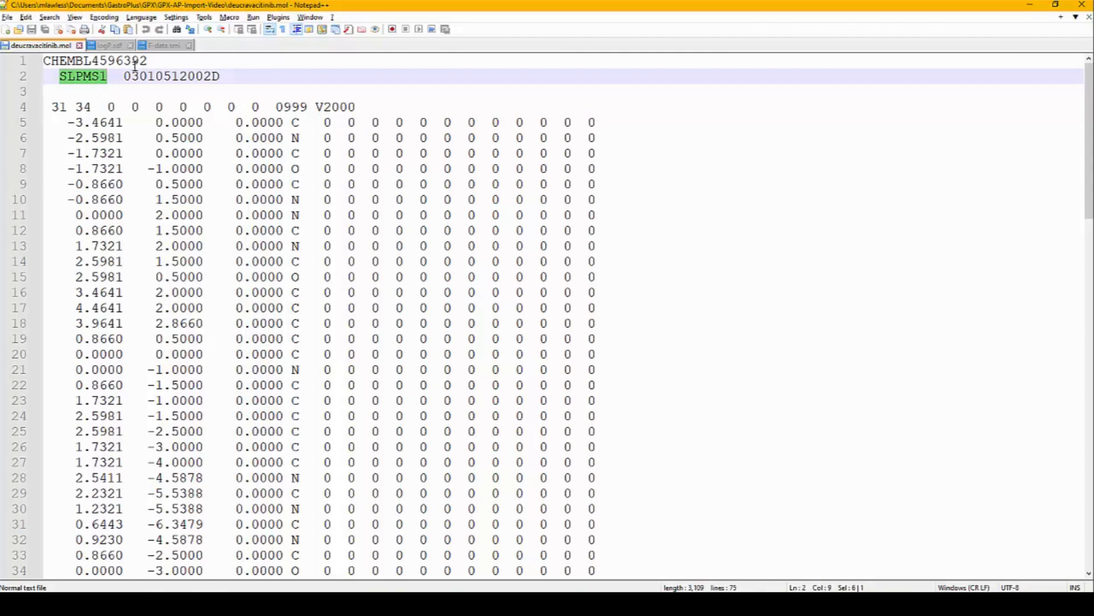
# Examine the header line and the Name field of deucravacitinib.mol in Notepad++, then return to GastroPlus
pyautogui.moveTo(147, 60); pyautogui.dragTo(44, 61)
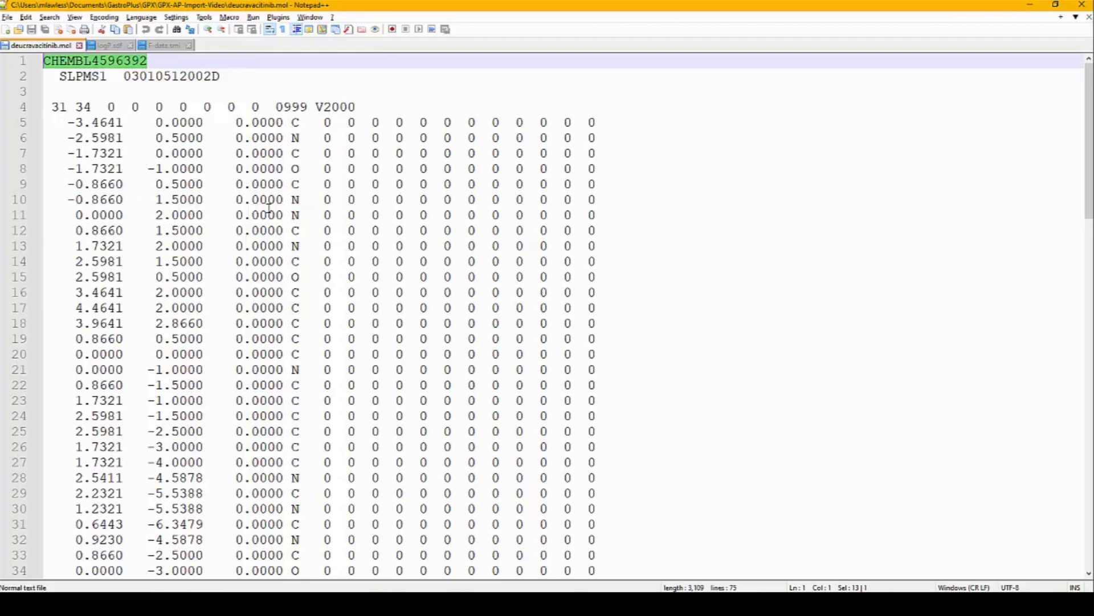
pyautogui.scroll(-12, 306, 205)
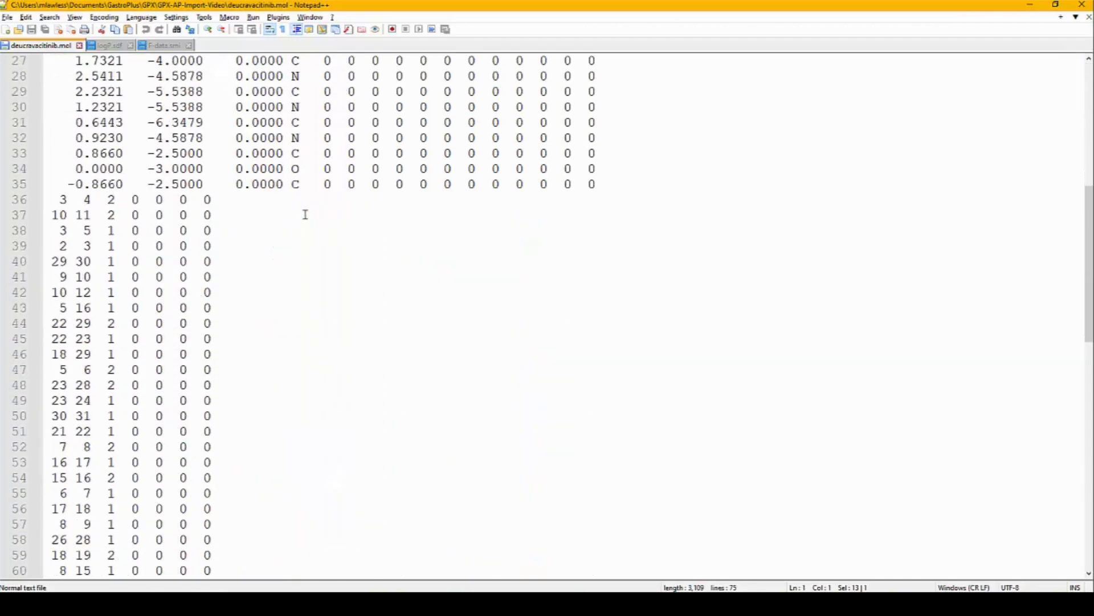
pyautogui.scroll(-8, 305, 217)
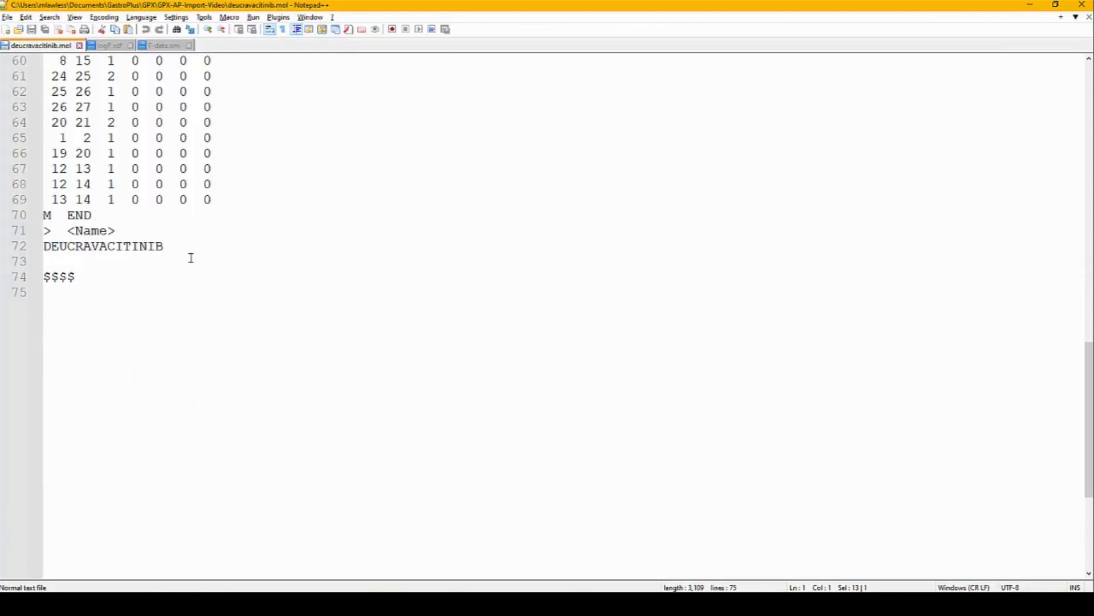
pyautogui.click(1029, 5)
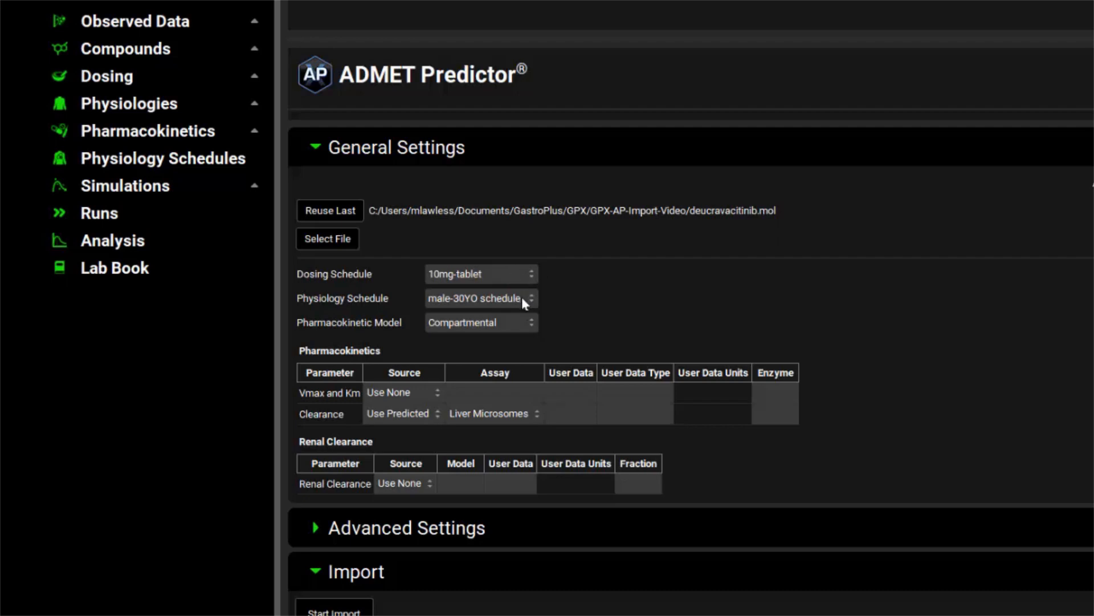
# Set the pharmacokinetic model to PhysiologicallyBased and take the compound name from the user data field Name in the advanced settings
pyautogui.click(528, 328)
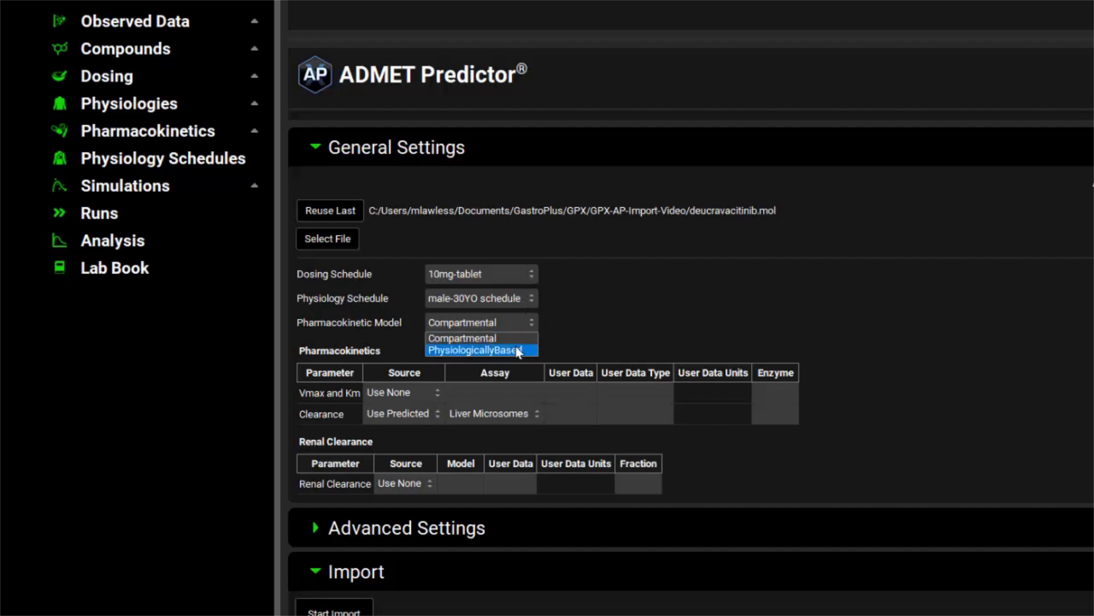
pyautogui.click(519, 351)
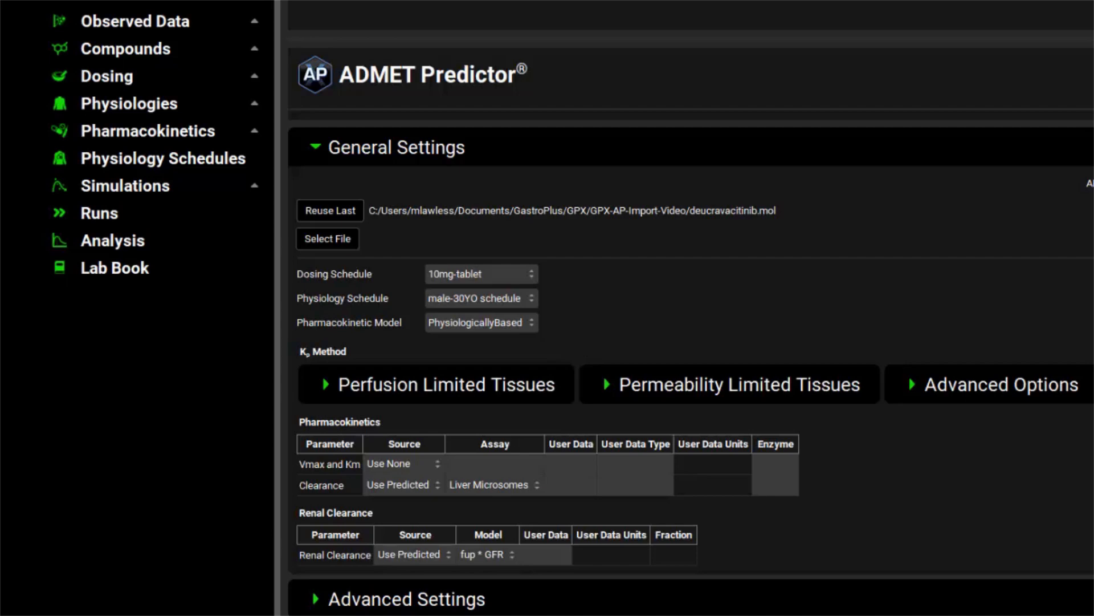
pyautogui.scroll(-1, 691, 366)
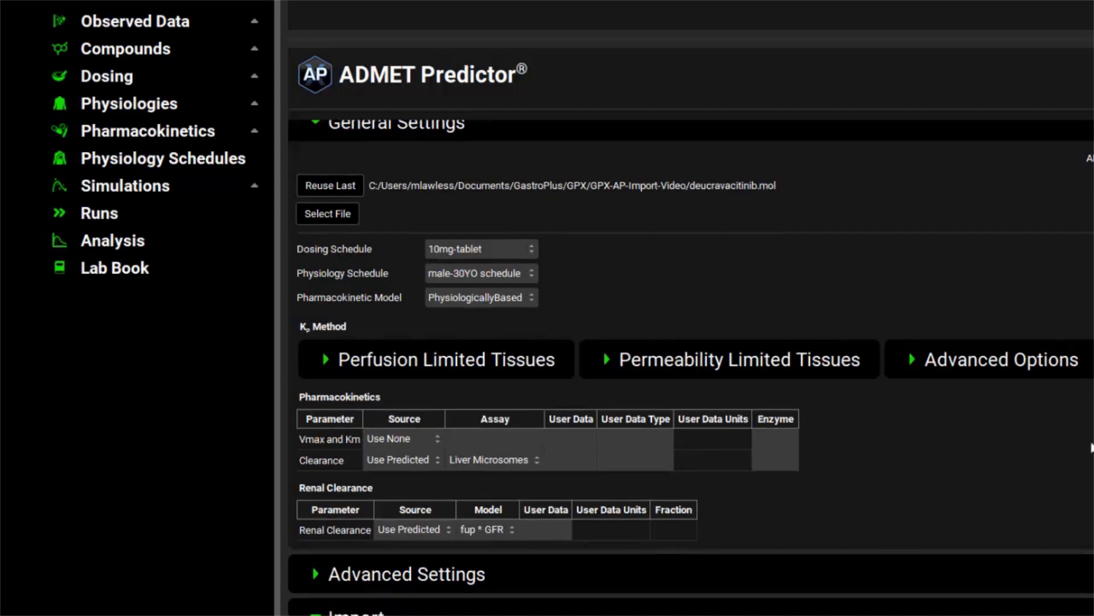
pyautogui.click(318, 575)
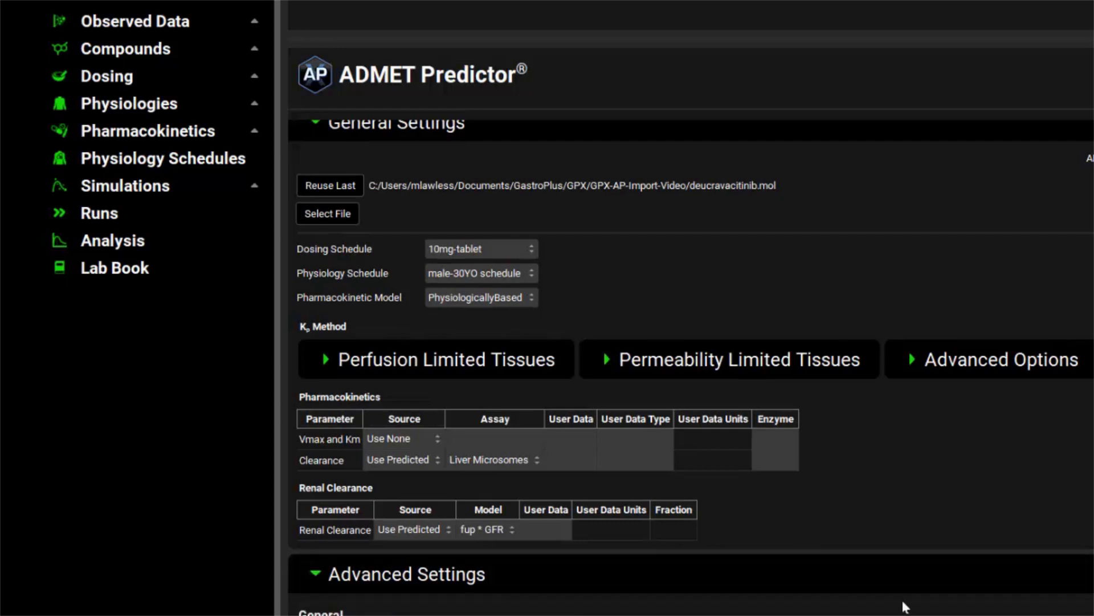
pyautogui.scroll(-10, 905, 606)
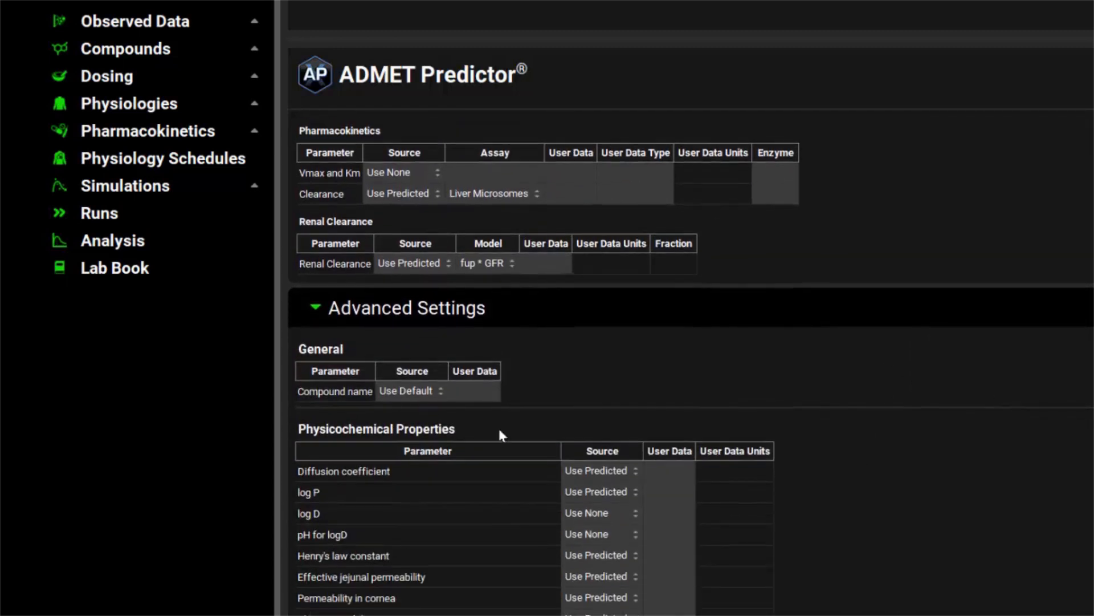
pyautogui.click(437, 389)
pyautogui.click(426, 420)
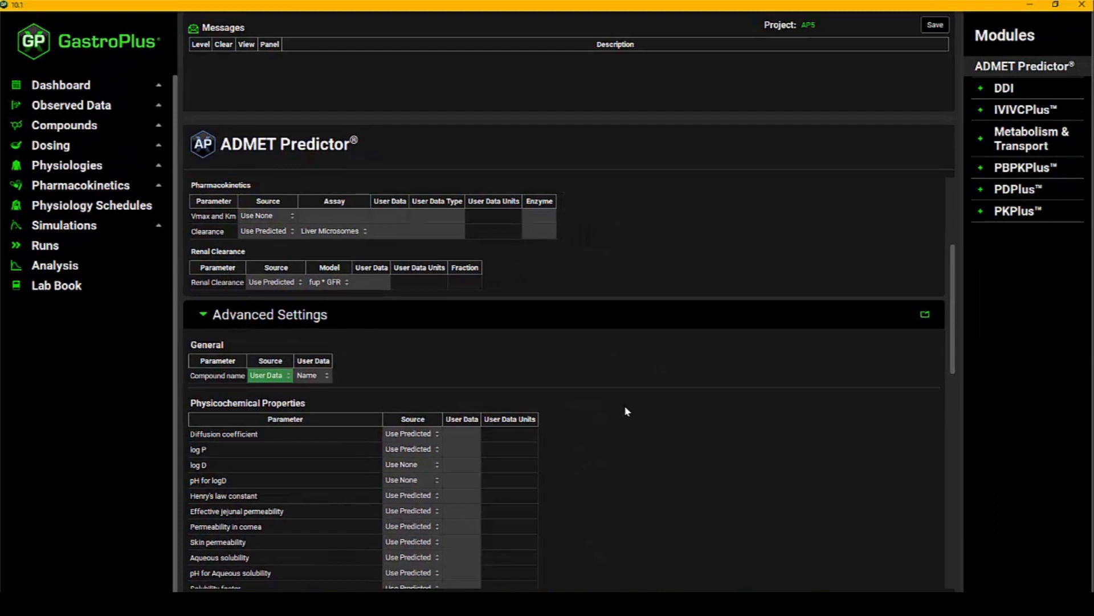
# Start importing the structure with the remaining ADMET Predictor settings left at their defaults
pyautogui.scroll(-3, 894, 468)
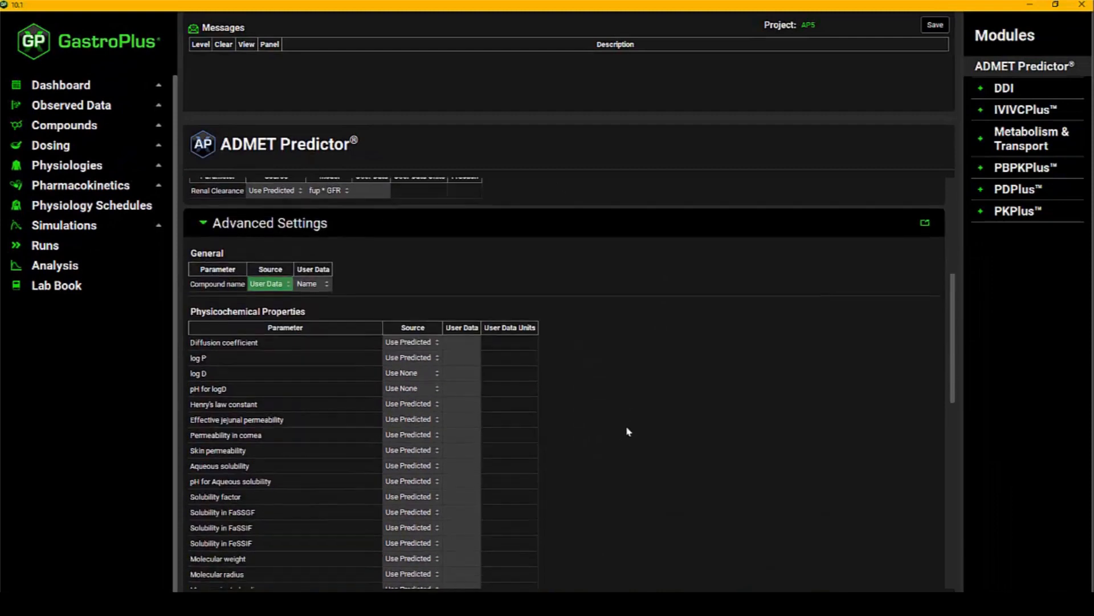
pyautogui.scroll(-10, 628, 432)
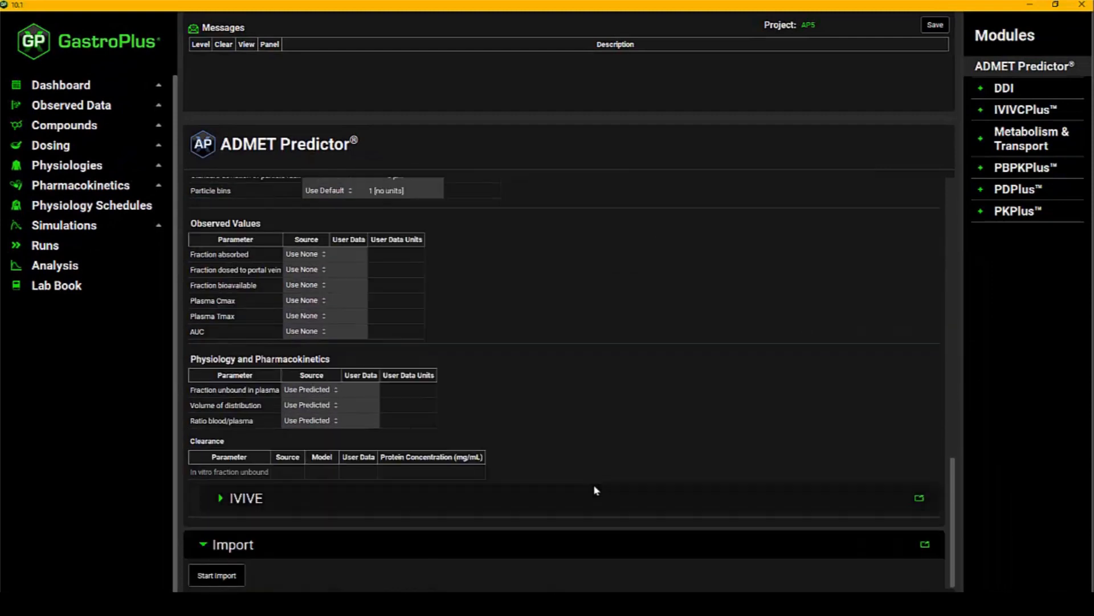
pyautogui.click(216, 572)
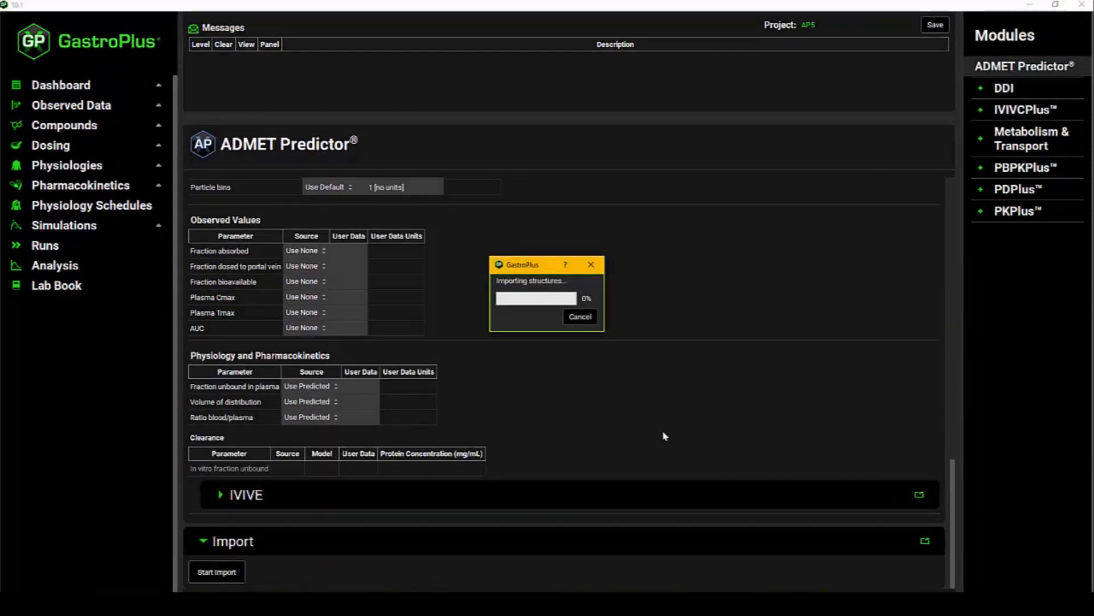
# Examine the import log for deucravacitinib, from the compound name fields through the transporter, CYP and microsomal clearance predictions
pyautogui.scroll(-3, 664, 429)
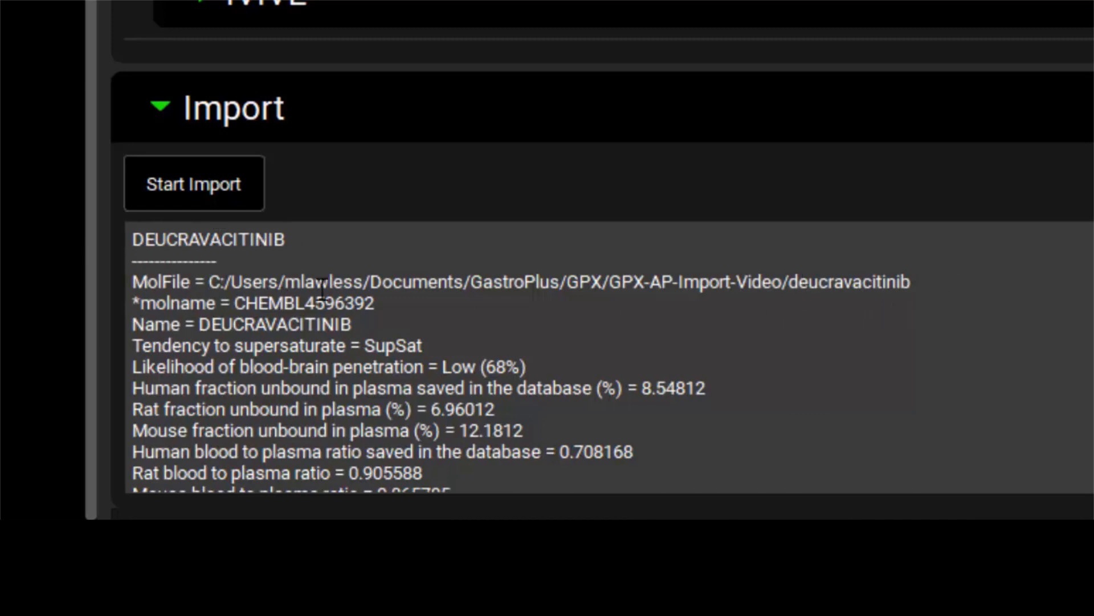
pyautogui.moveTo(262, 303); pyautogui.dragTo(392, 313)
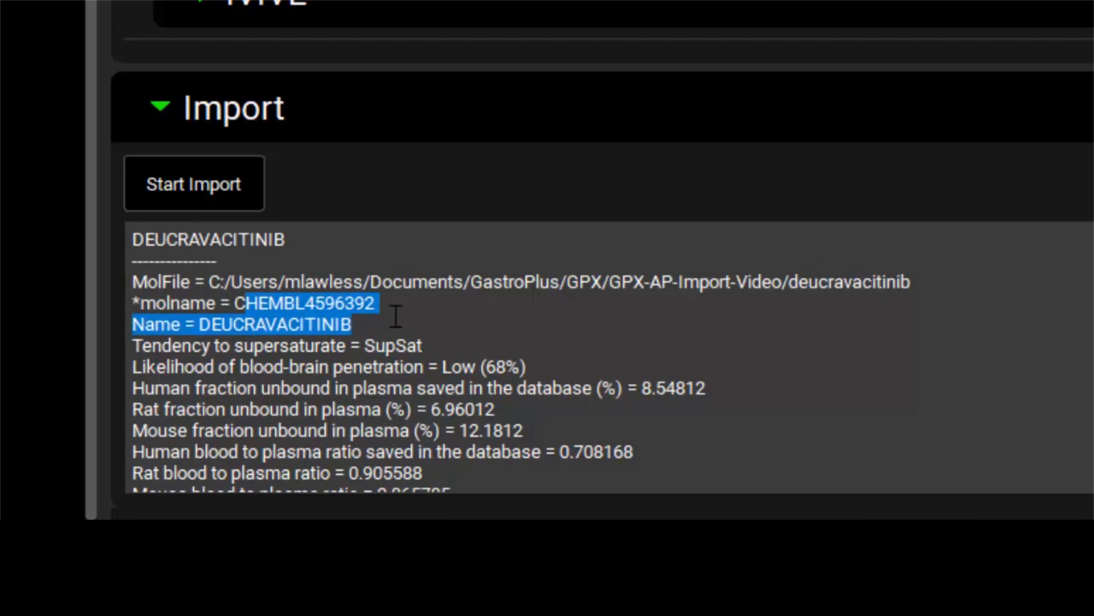
pyautogui.scroll(-3, 782, 337)
pyautogui.scroll(-8, 782, 339)
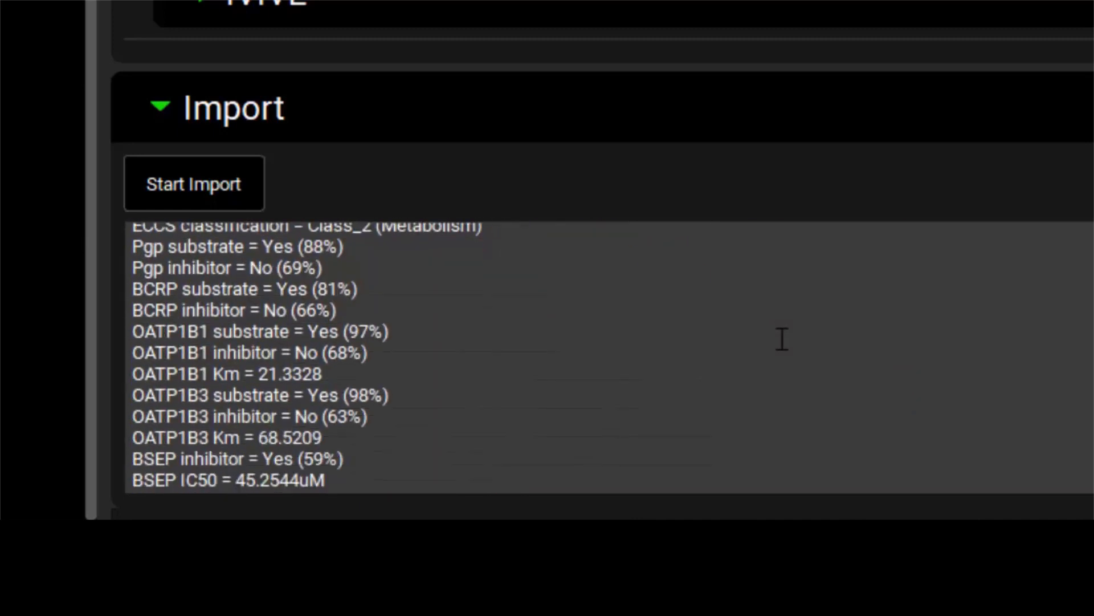
pyautogui.scroll(-6, 781, 343)
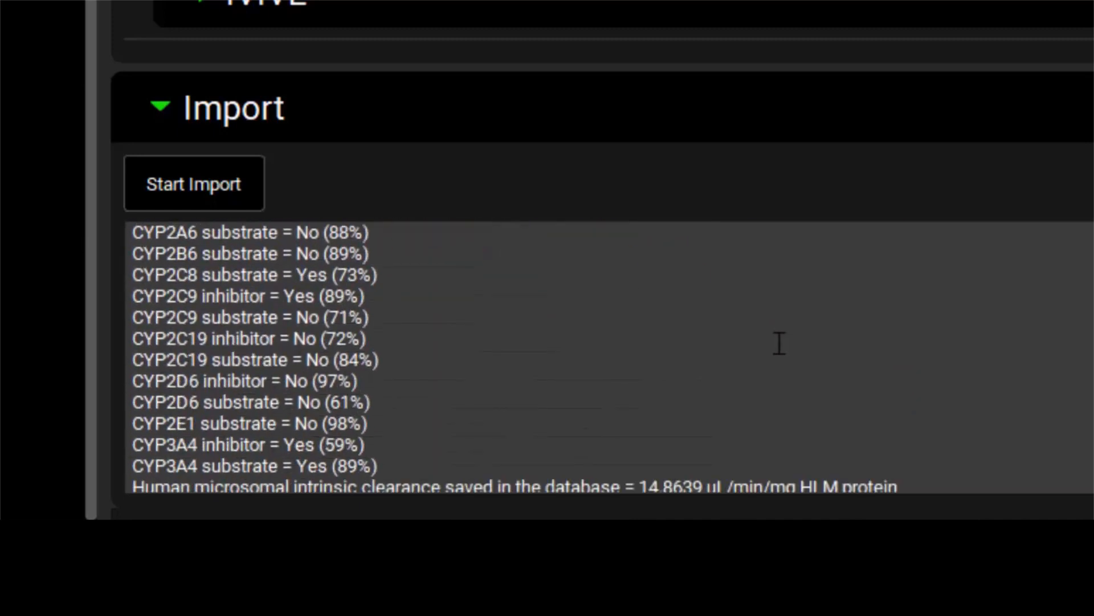
pyautogui.scroll(-1, 780, 344)
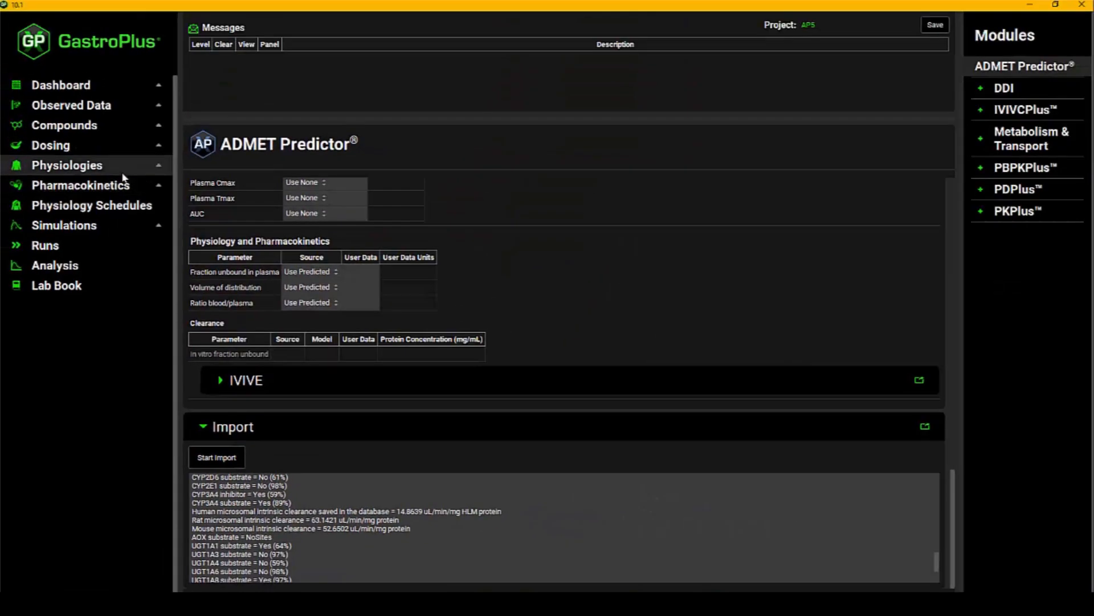
# Review the imported compound's molecular properties, solubility, pKa, logD and logP, and permeability sections, collapsing each one after viewing
pyautogui.click(113, 128)
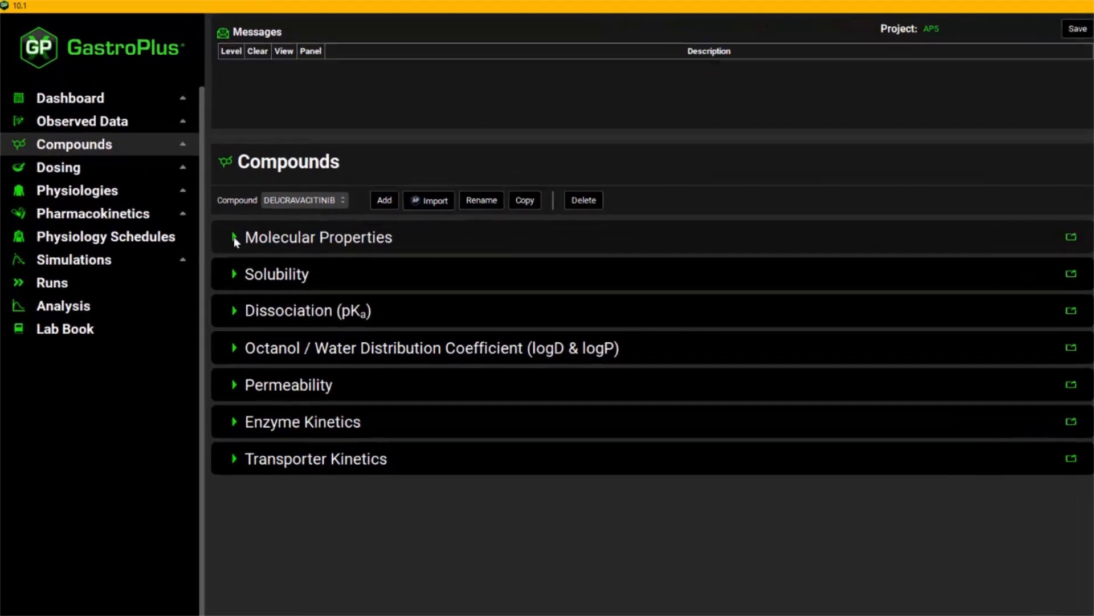
pyautogui.click(234, 237)
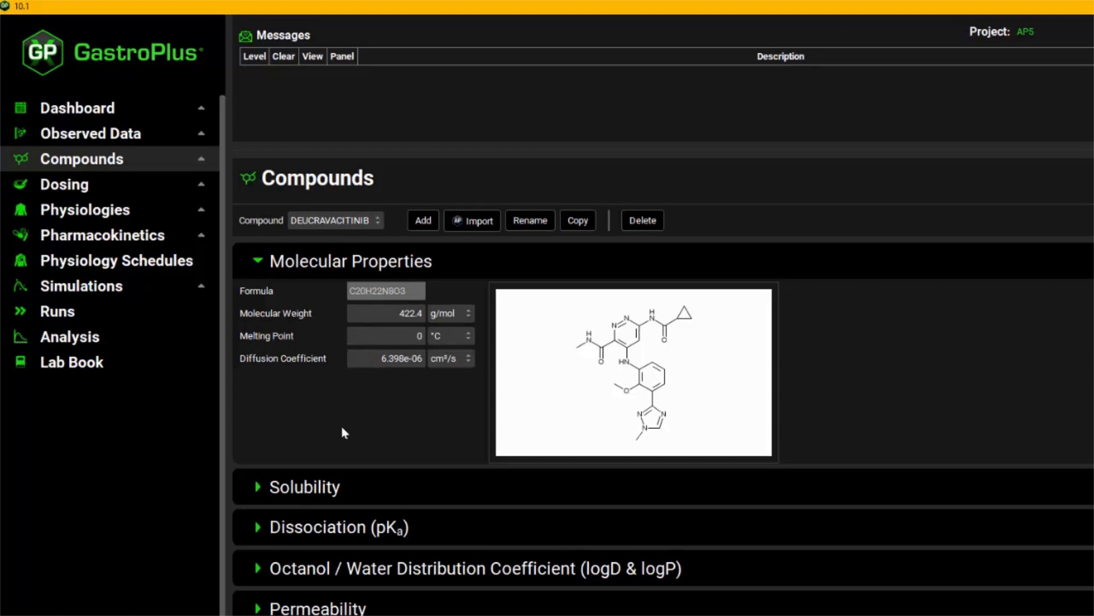
pyautogui.click(259, 261)
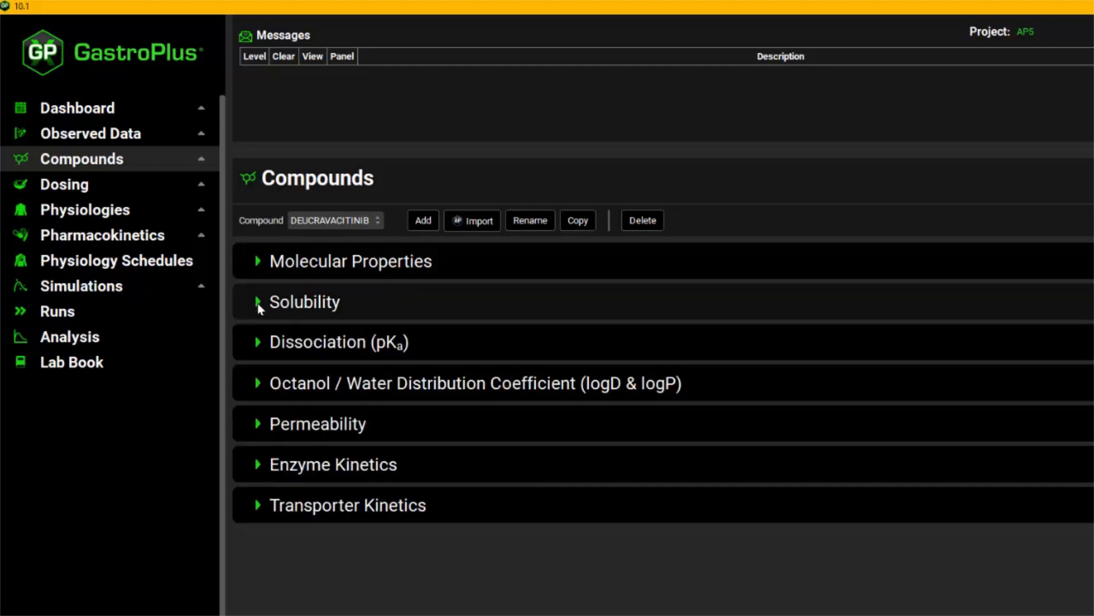
pyautogui.click(257, 303)
pyautogui.click(257, 303)
pyautogui.click(258, 345)
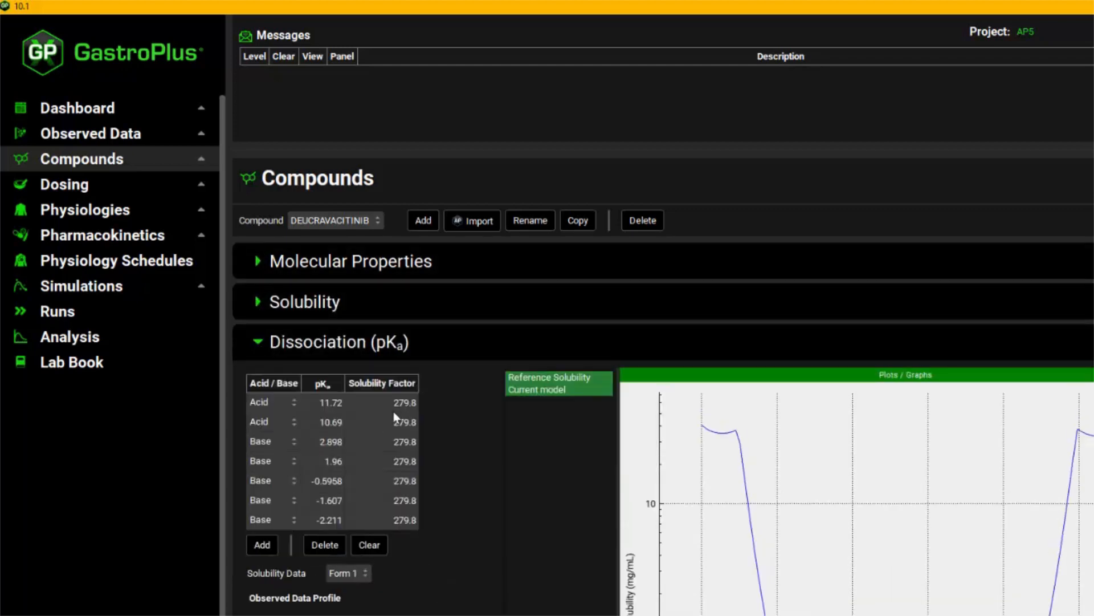
pyautogui.click(263, 344)
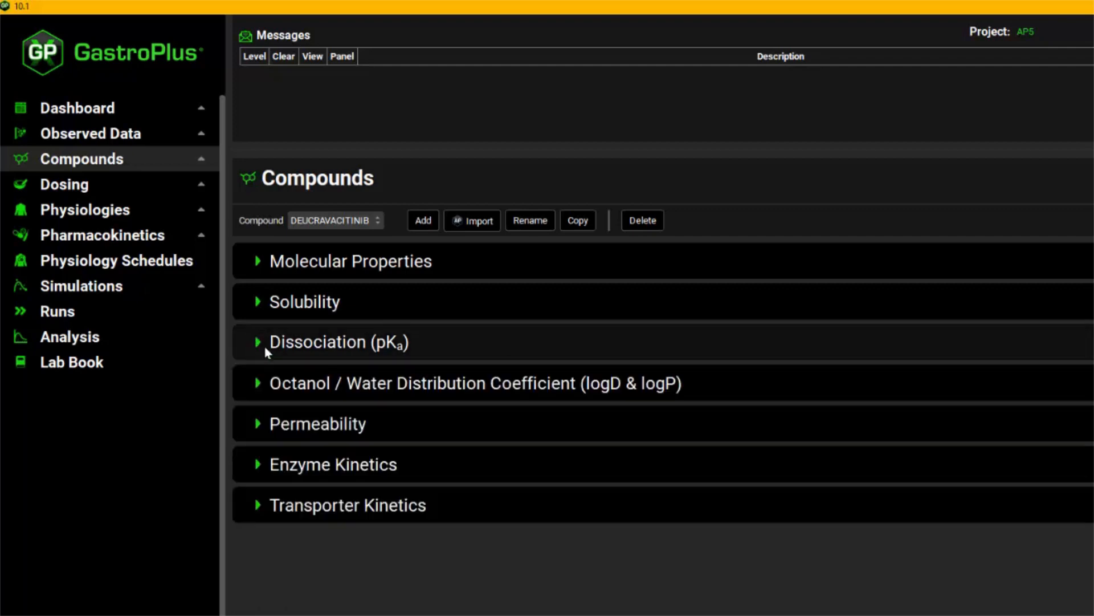
pyautogui.click(258, 385)
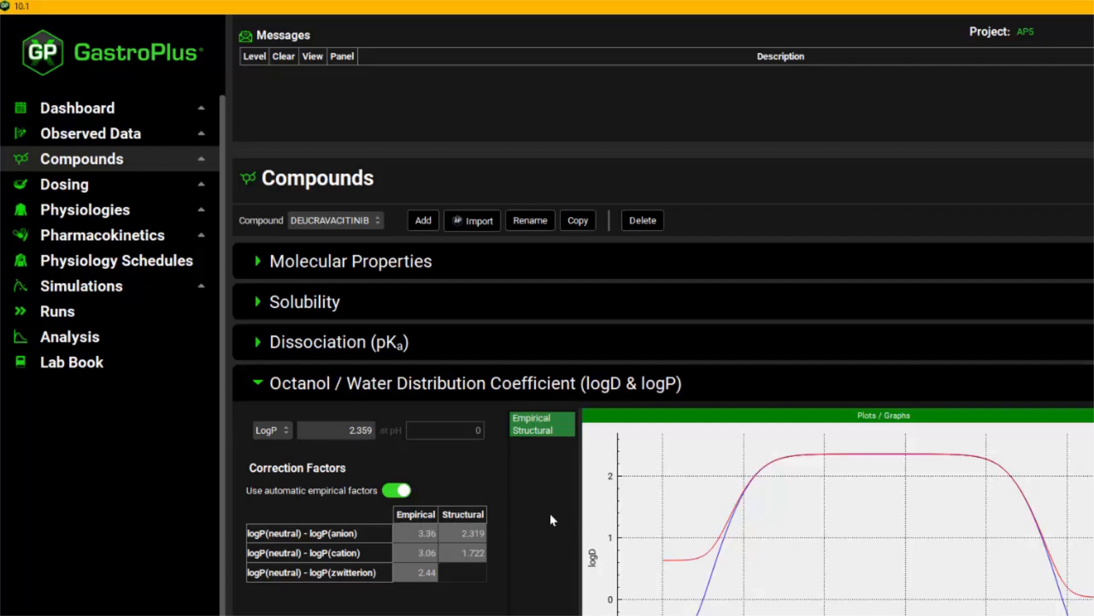
pyautogui.click(258, 383)
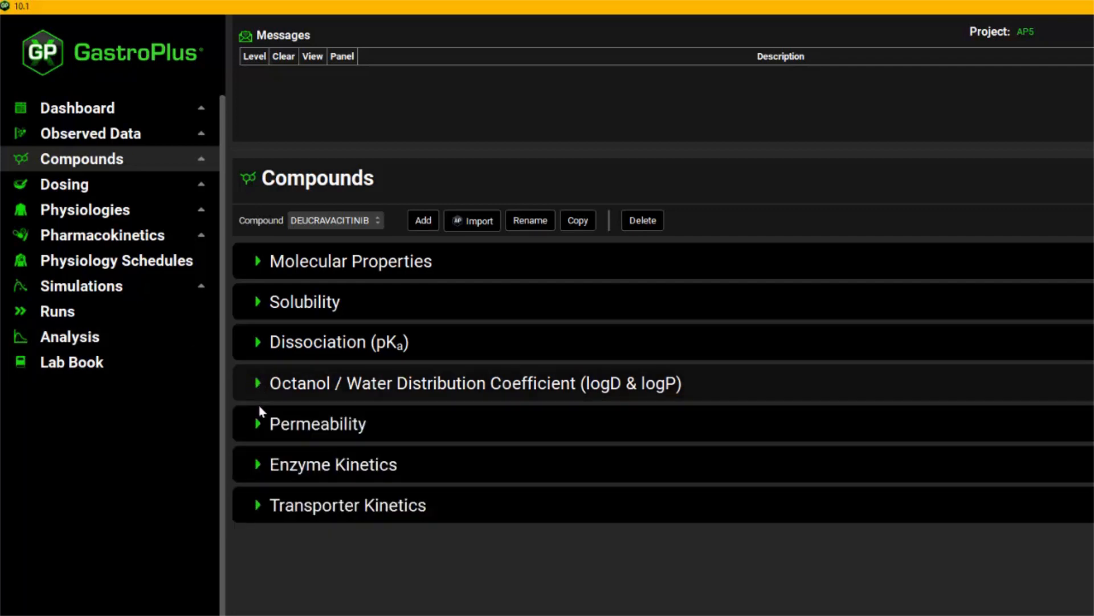
pyautogui.click(260, 424)
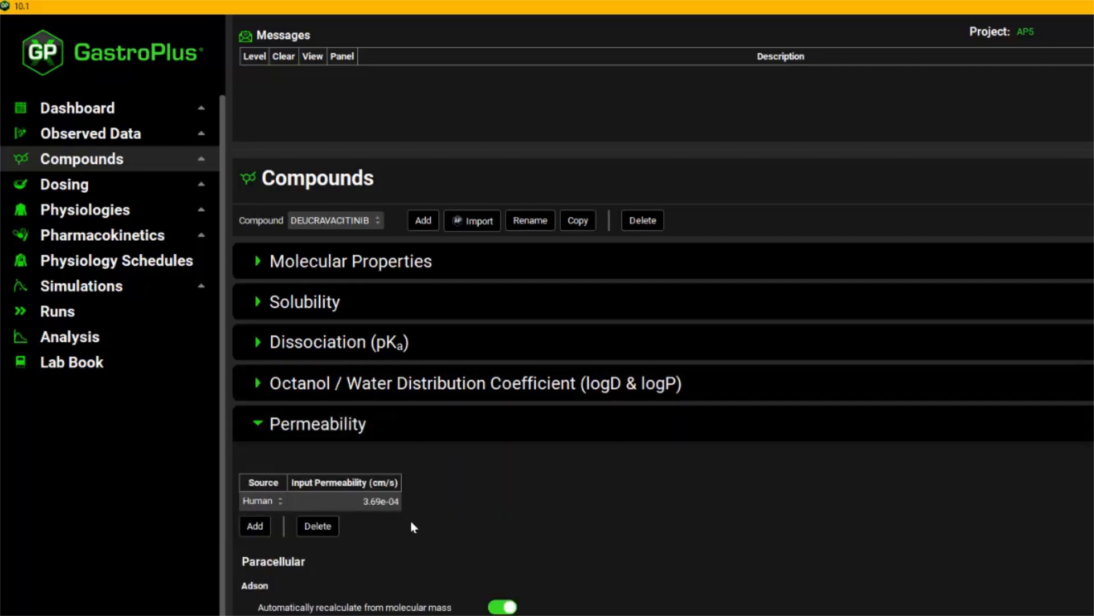
pyautogui.click(259, 425)
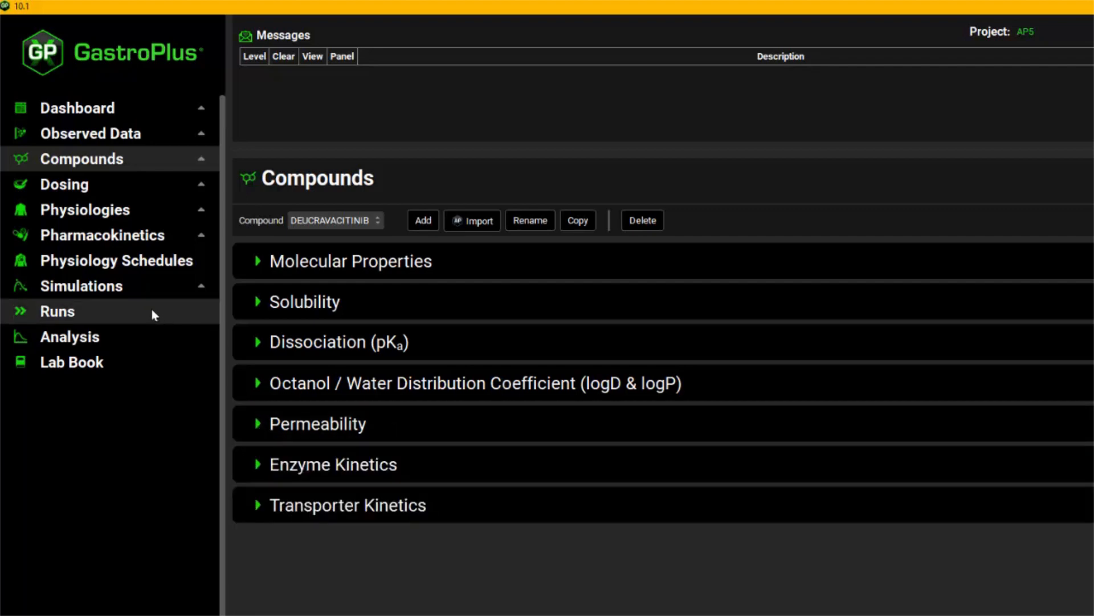
# Run the simulation for DEUCRAVACITINIB
pyautogui.click(122, 285)
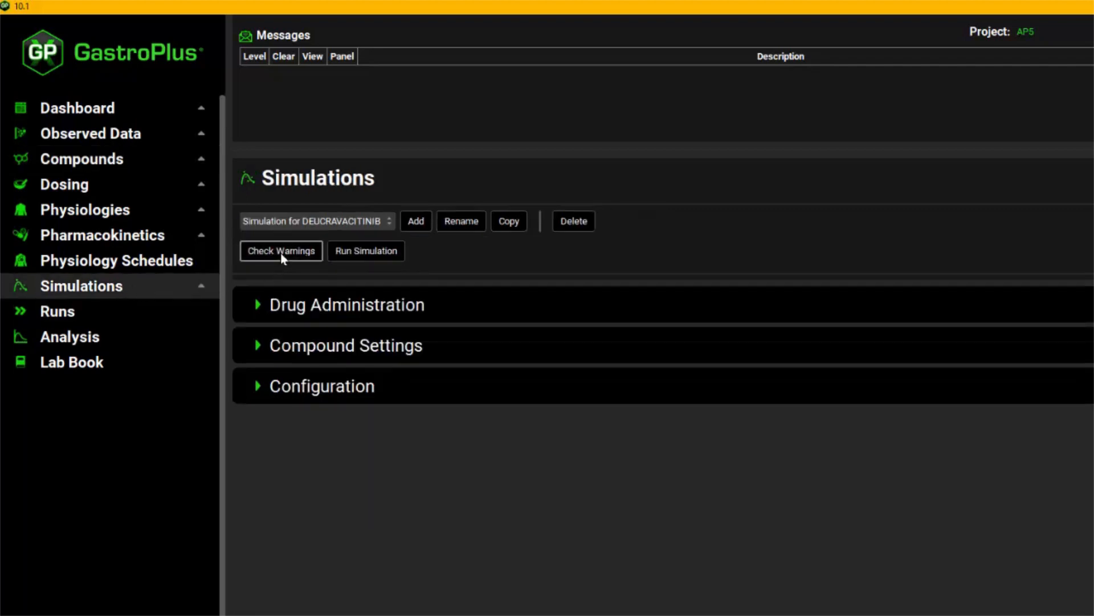
pyautogui.click(355, 253)
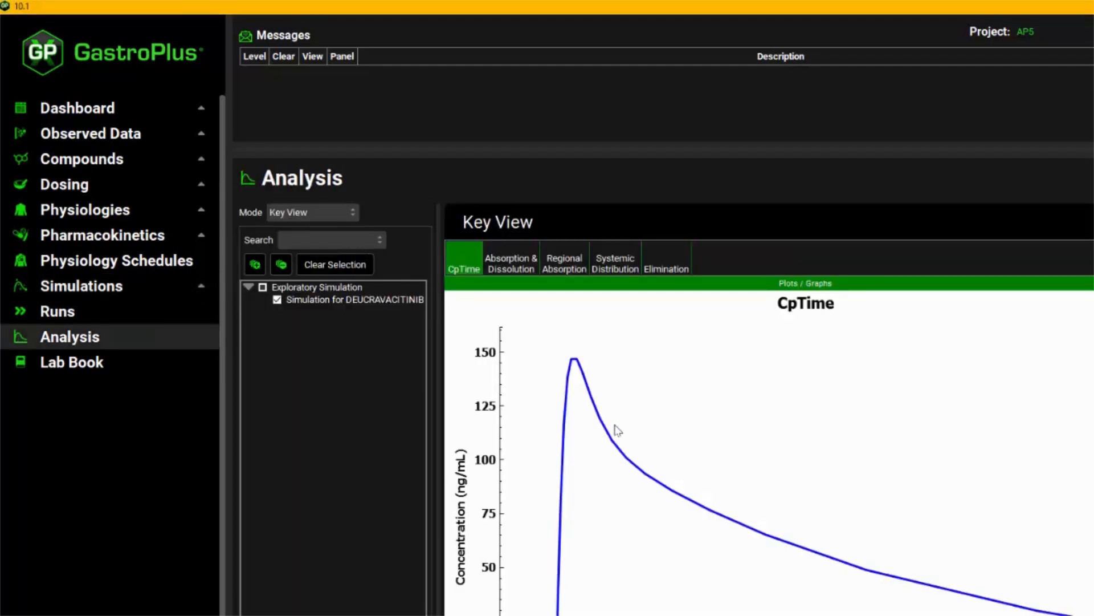
# Select the Simulations run to view its included simulation and output settings, and save the project
pyautogui.click(120, 318)
pyautogui.click(344, 239)
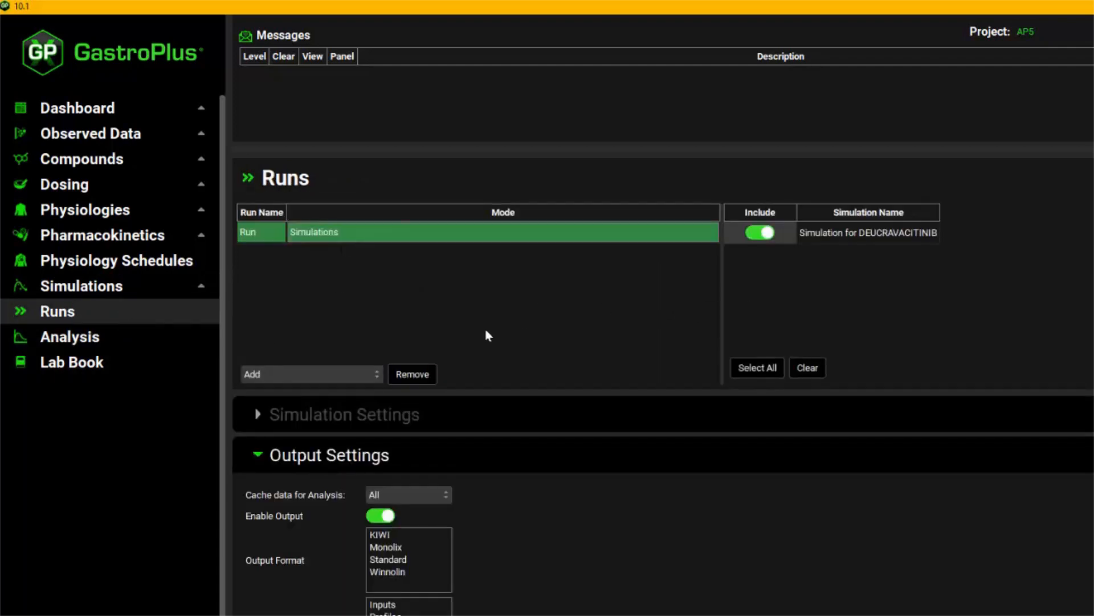
pyautogui.hotkey('ctrl', 's')
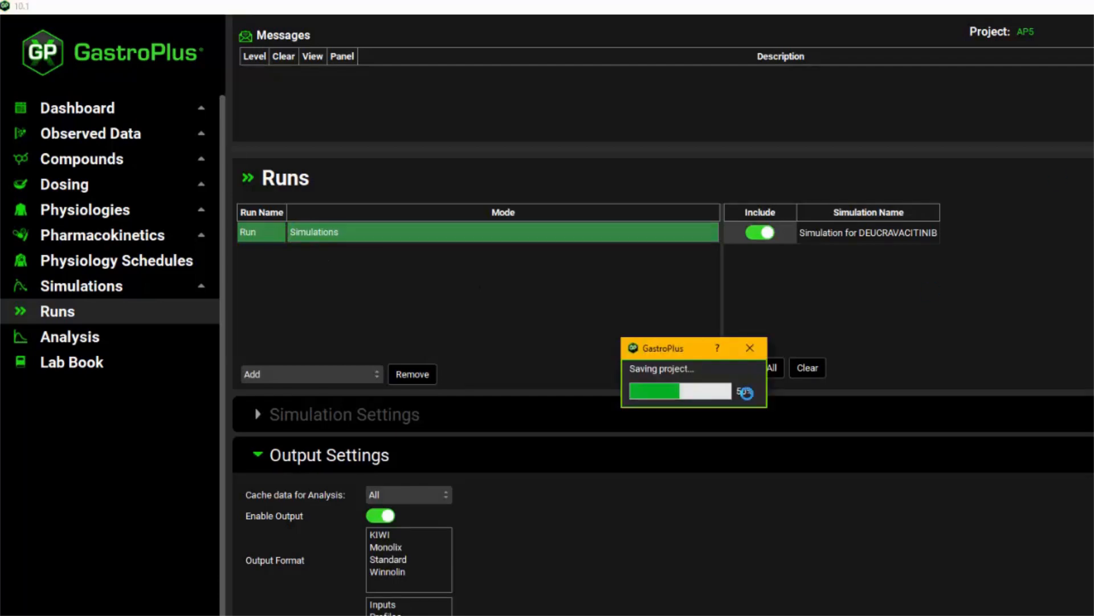
pyautogui.click(754, 401)
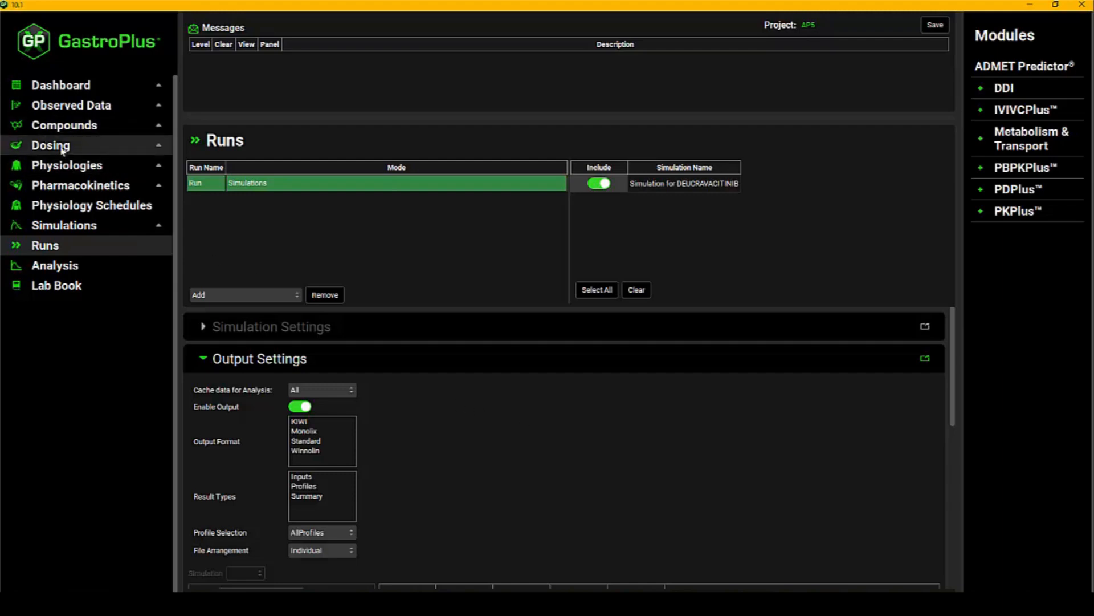
# Return to the ADMET Predictor import from the compounds view and load the structure file logP.sdf
pyautogui.click(71, 128)
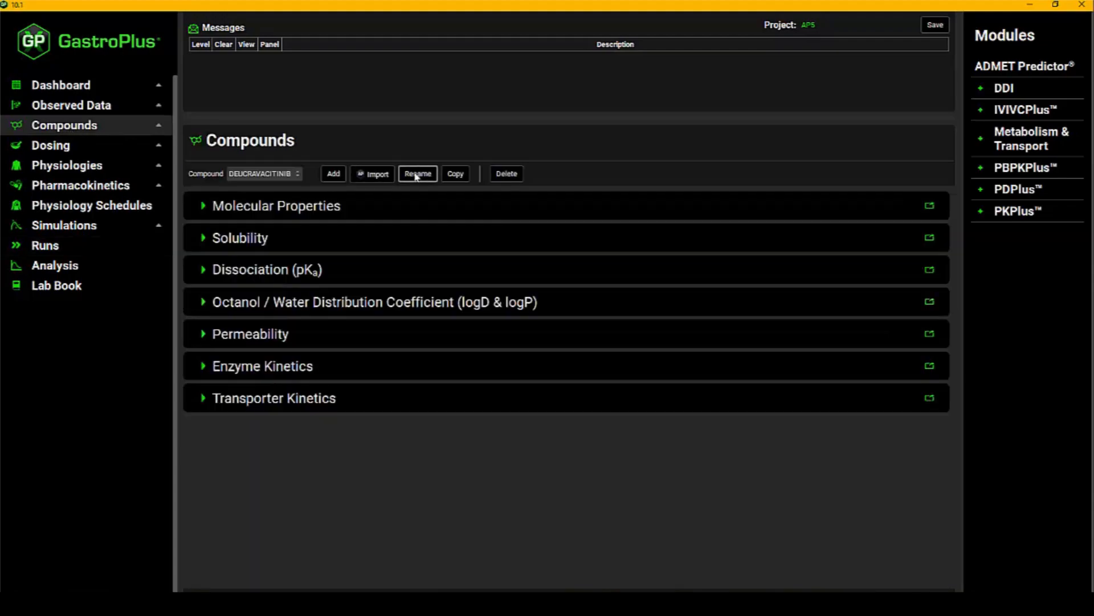
pyautogui.click(379, 173)
pyautogui.scroll(1, 889, 381)
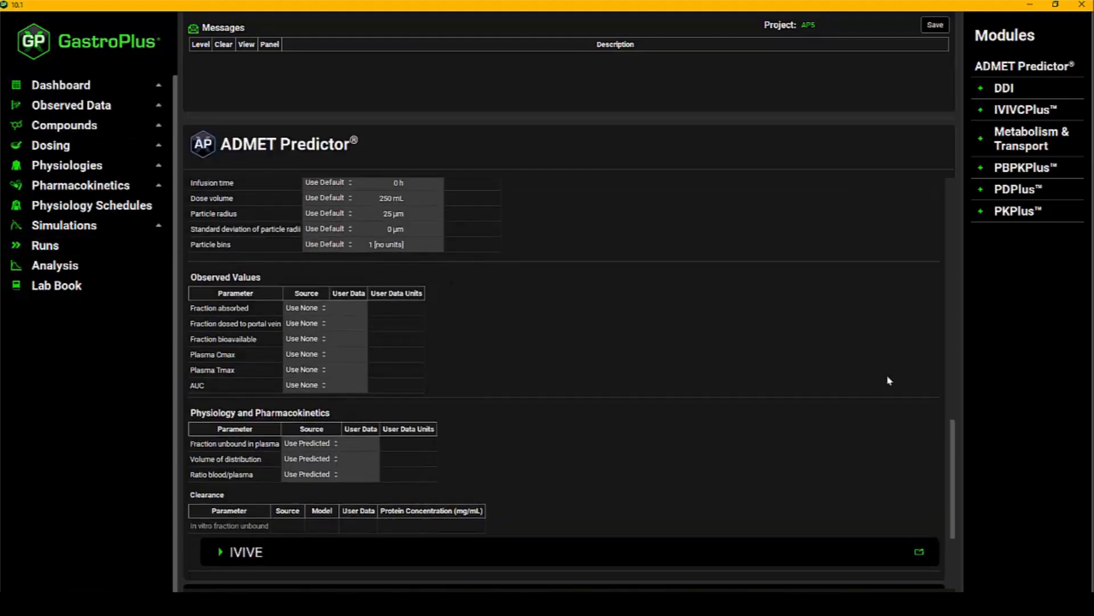
pyautogui.moveTo(955, 536); pyautogui.dragTo(959, 273)
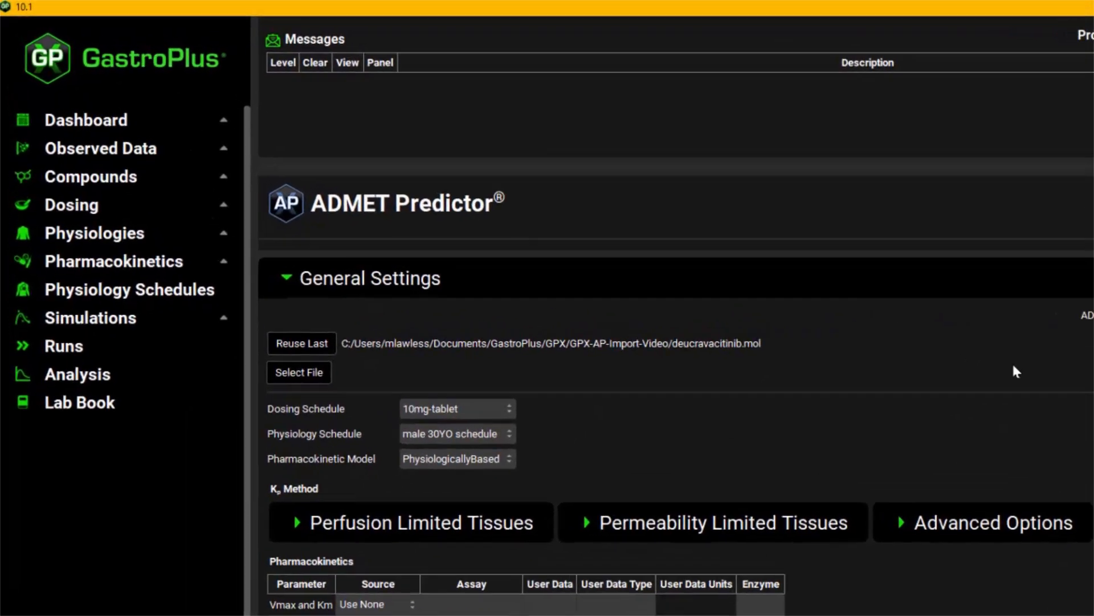
pyautogui.click(293, 378)
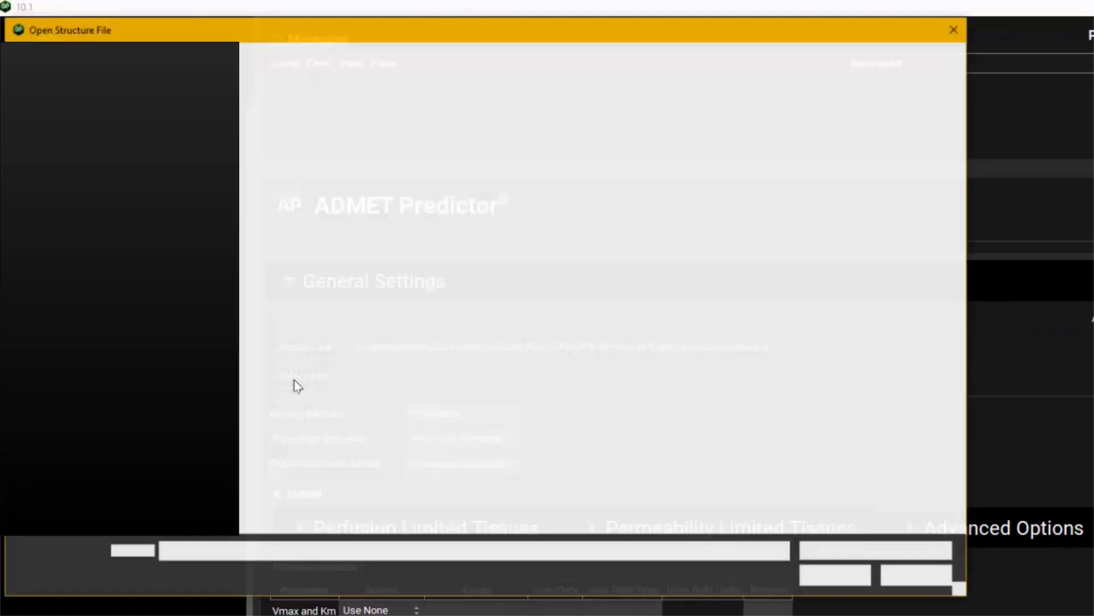
pyautogui.doubleClick(302, 134)
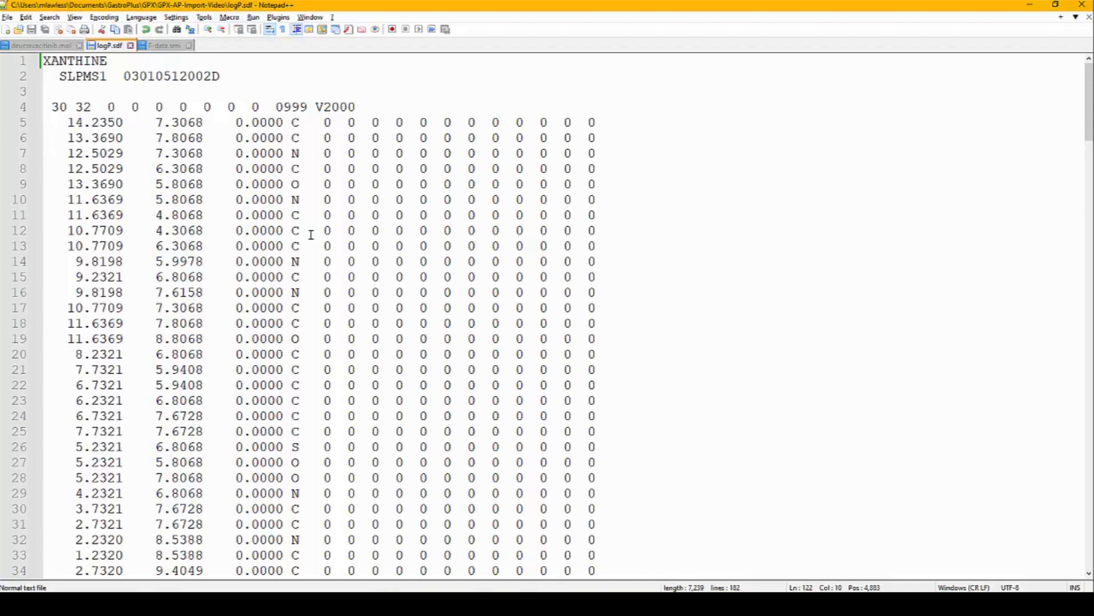
# Examine the header lines and the Identifier and ExlogP fields of all records of logP.sdf in Notepad++, then return to GastroPlus
pyautogui.scroll(-13, 307, 235)
pyautogui.scroll(-4, 296, 314)
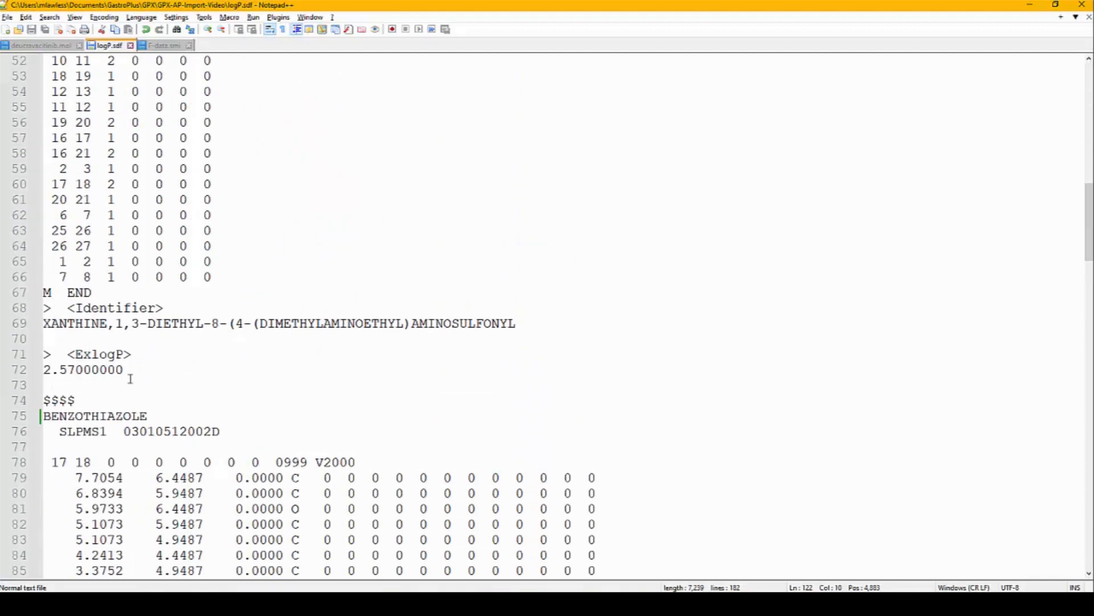
pyautogui.press('Return')
pyautogui.scroll(-3, 171, 374)
pyautogui.scroll(-13, 200, 369)
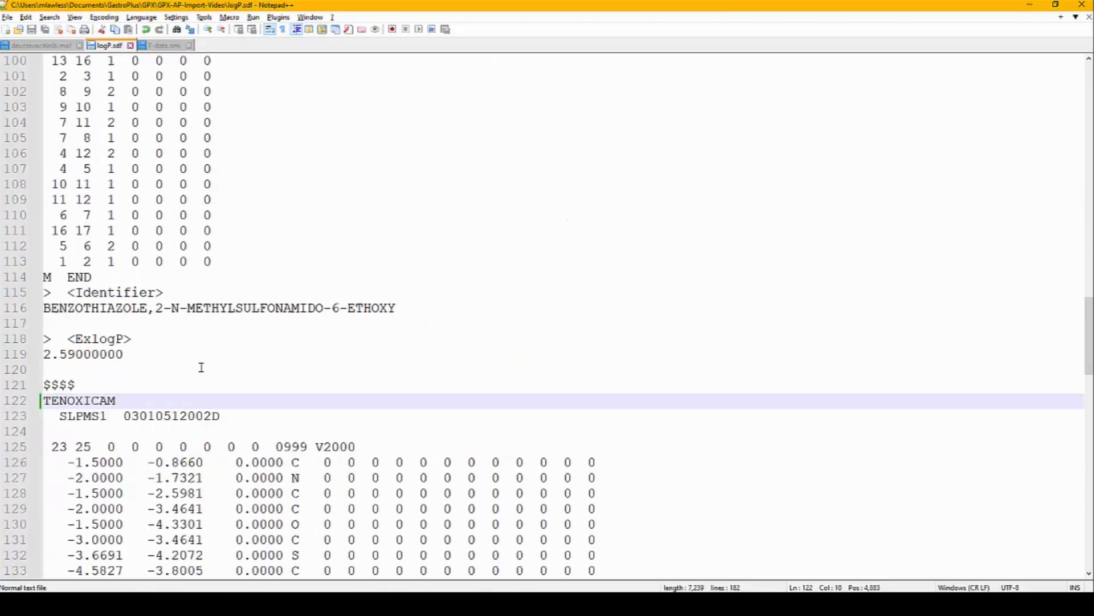
pyautogui.scroll(-16, 202, 371)
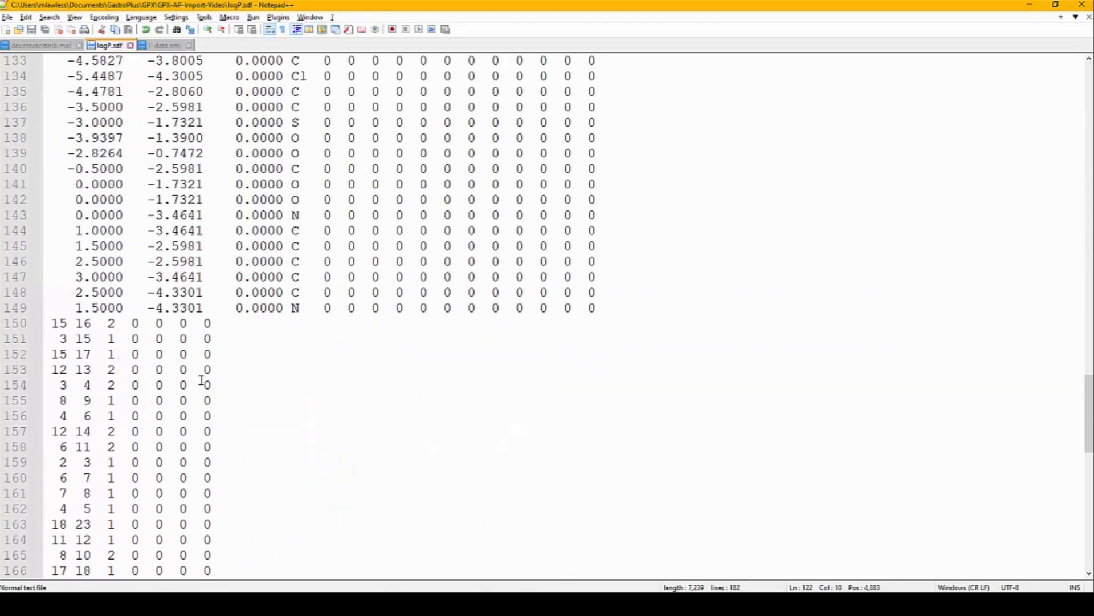
pyautogui.scroll(-3, 201, 380)
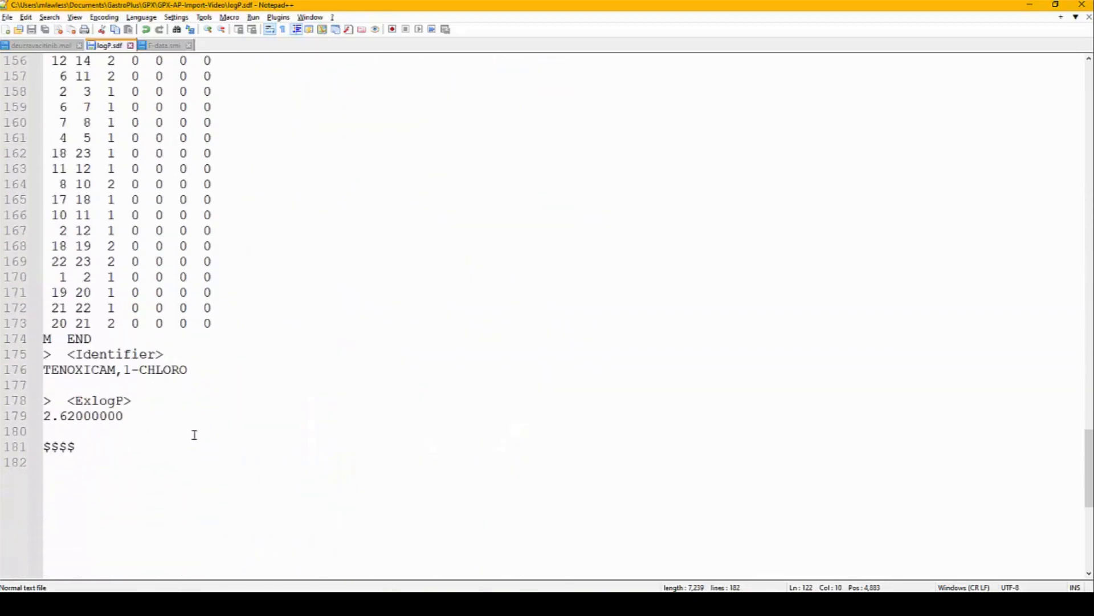
pyautogui.click(1029, 5)
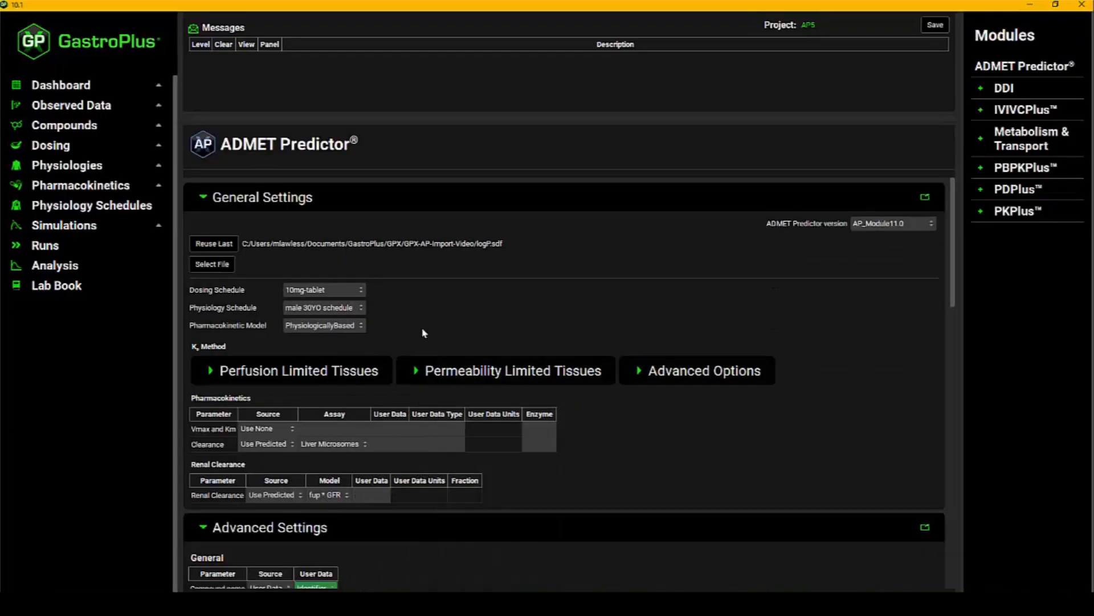
# Set the log P source in the advanced settings to User Data, taken from the field ExlogP
pyautogui.scroll(-5, 505, 293)
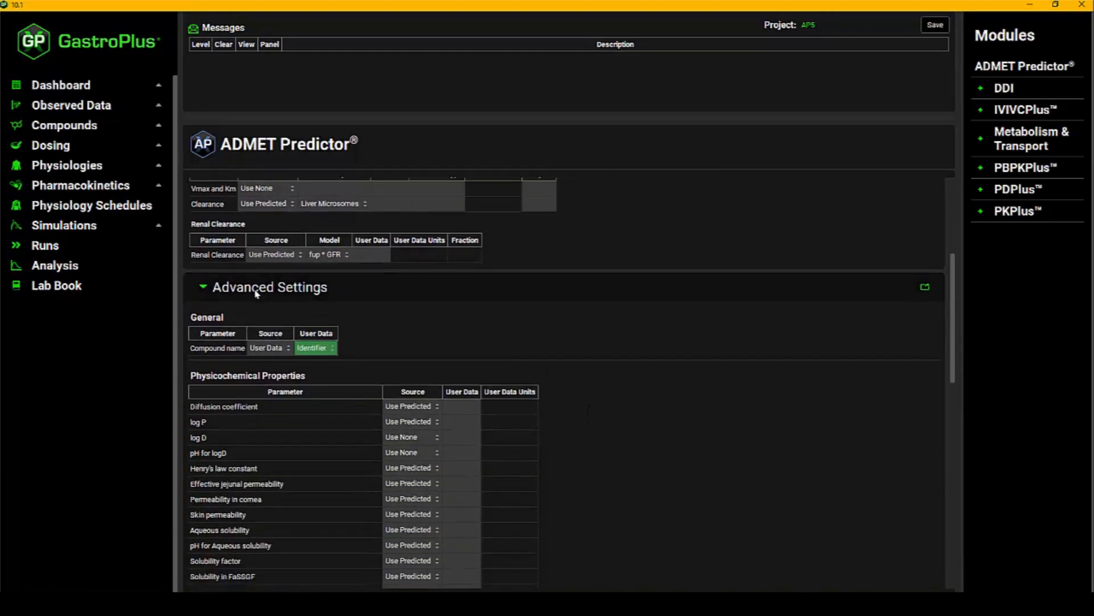
pyautogui.click(427, 421)
pyautogui.click(429, 422)
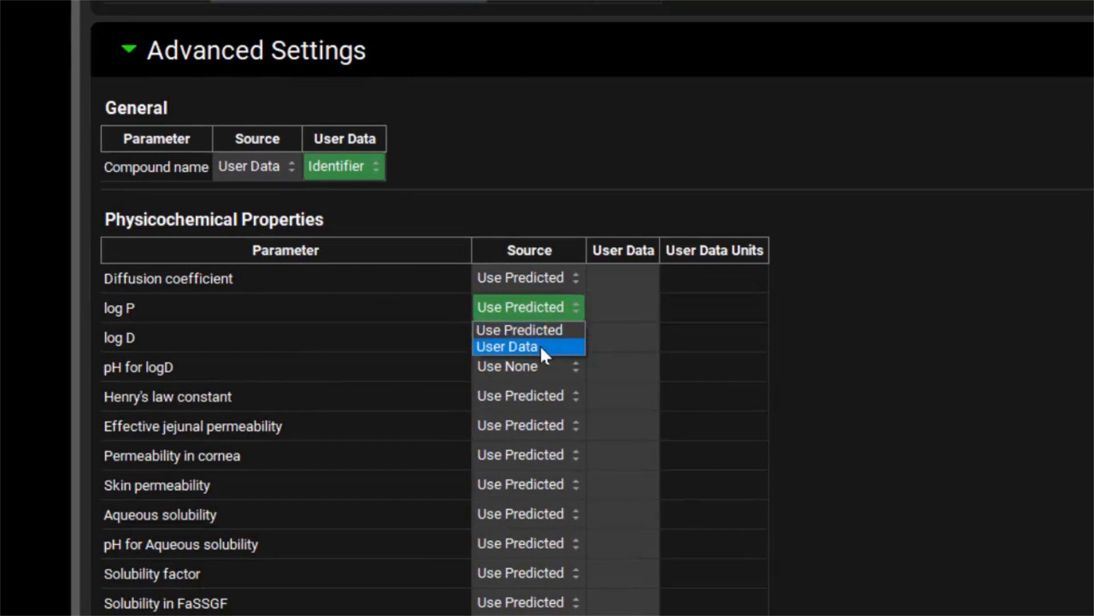
pyautogui.click(541, 345)
pyautogui.click(646, 307)
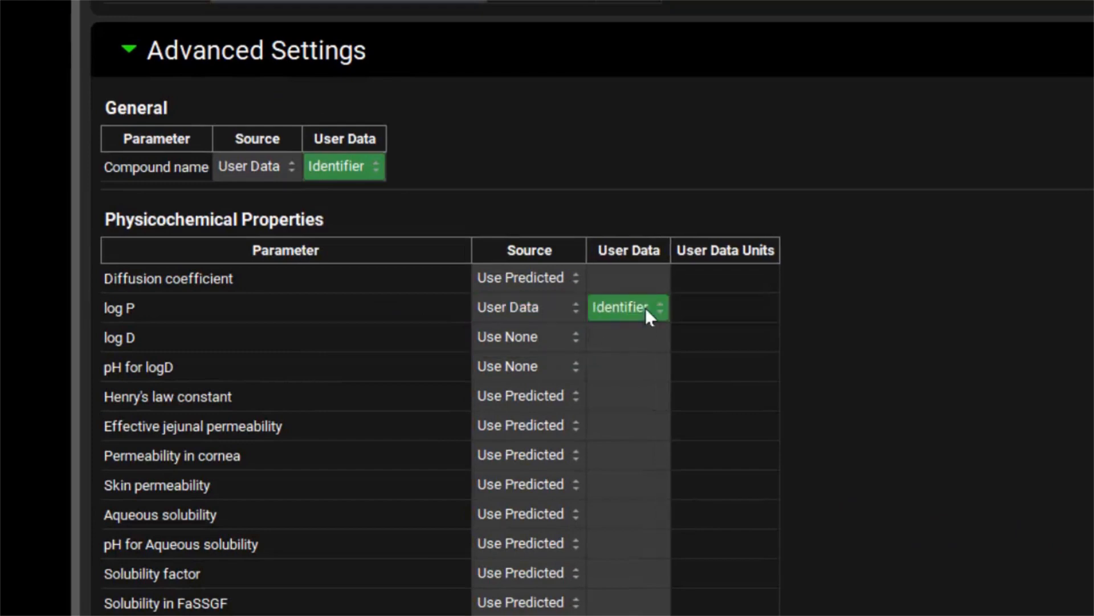
pyautogui.click(638, 344)
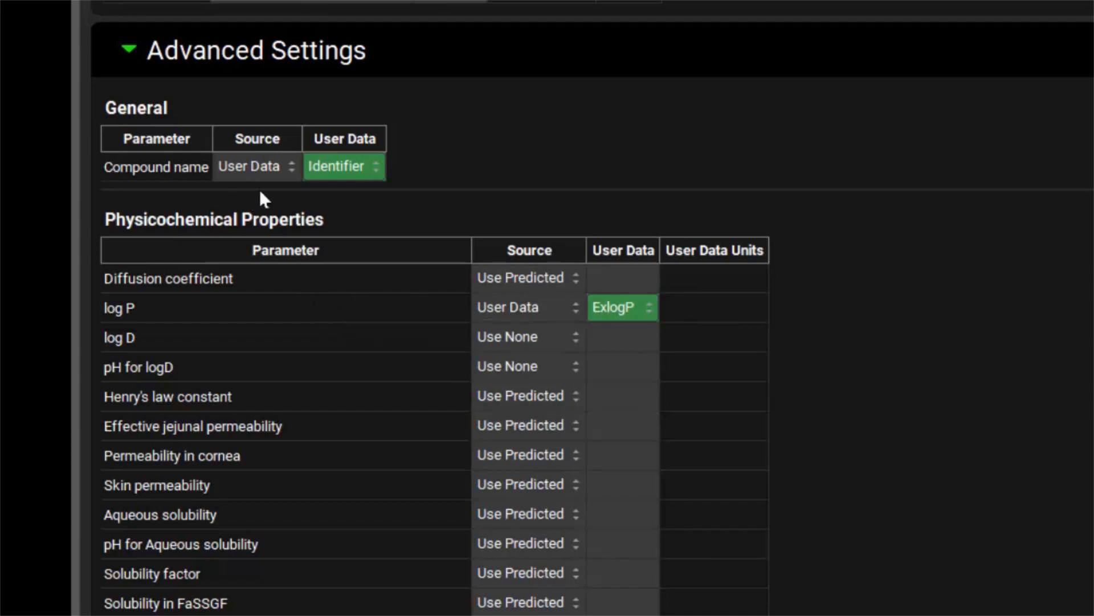
# Set the compound name source in the advanced settings to Use Default
pyautogui.click(294, 167)
pyautogui.click(295, 167)
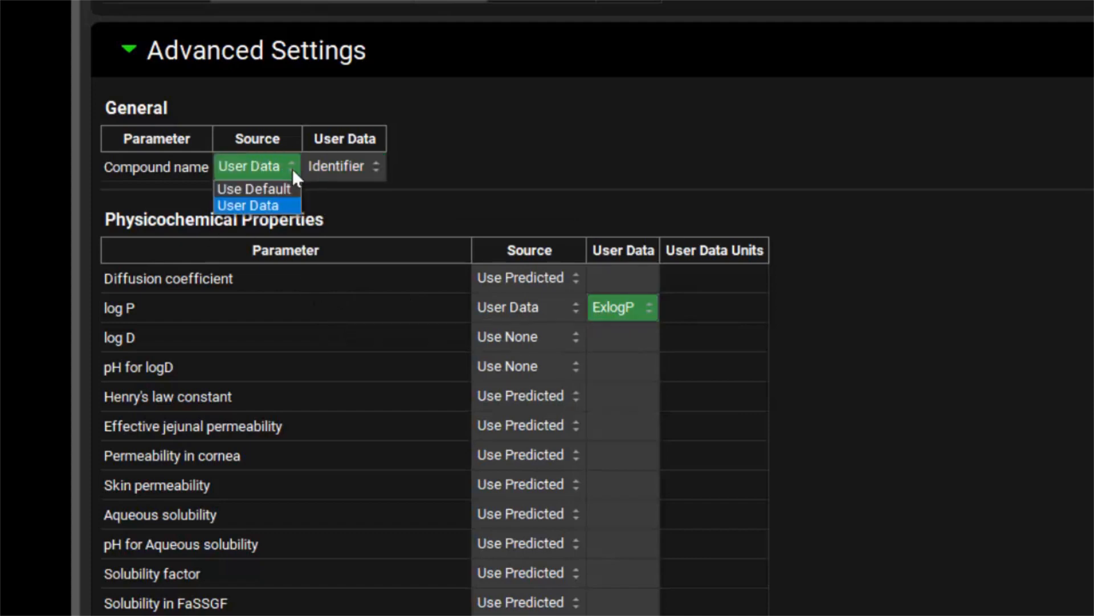
pyautogui.click(274, 189)
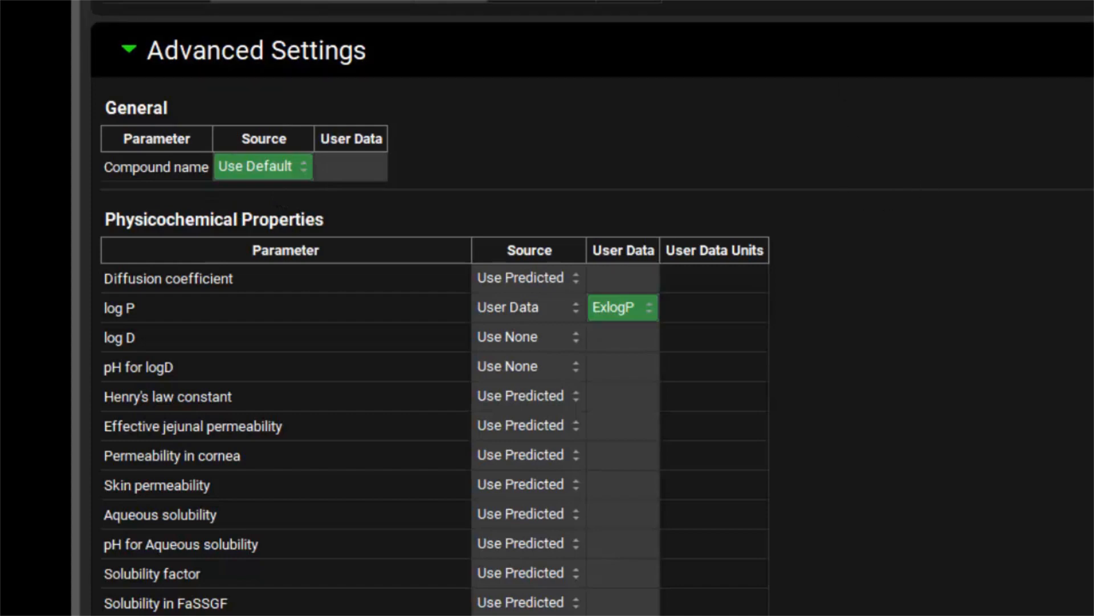
# Start the ADMET Predictor import of the compounds in logP.sdf with the chosen settings
pyautogui.scroll(-10, 570, 308)
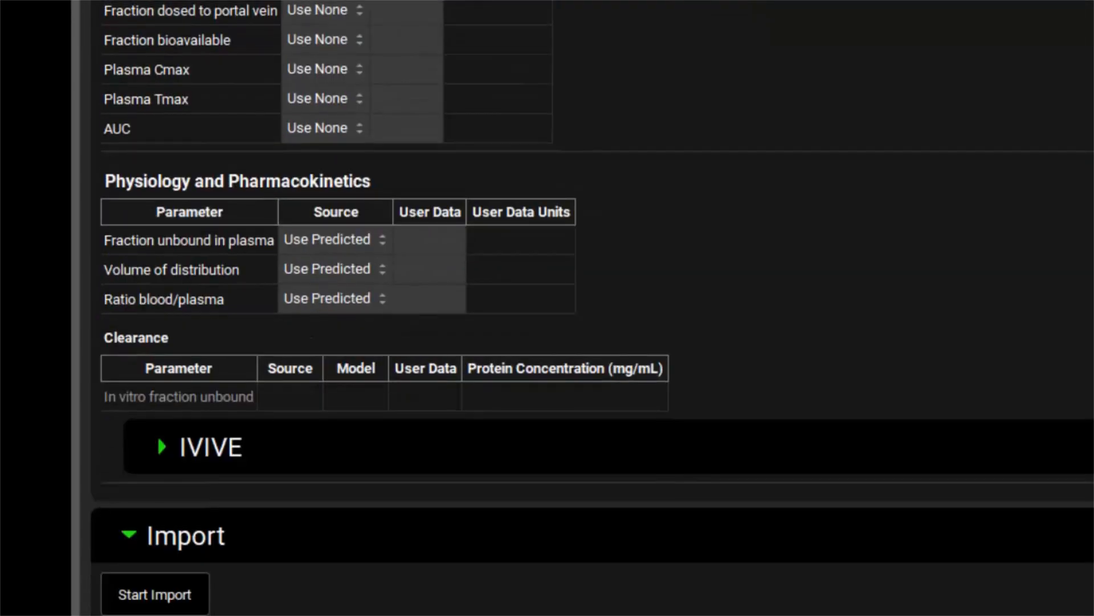
pyautogui.click(136, 604)
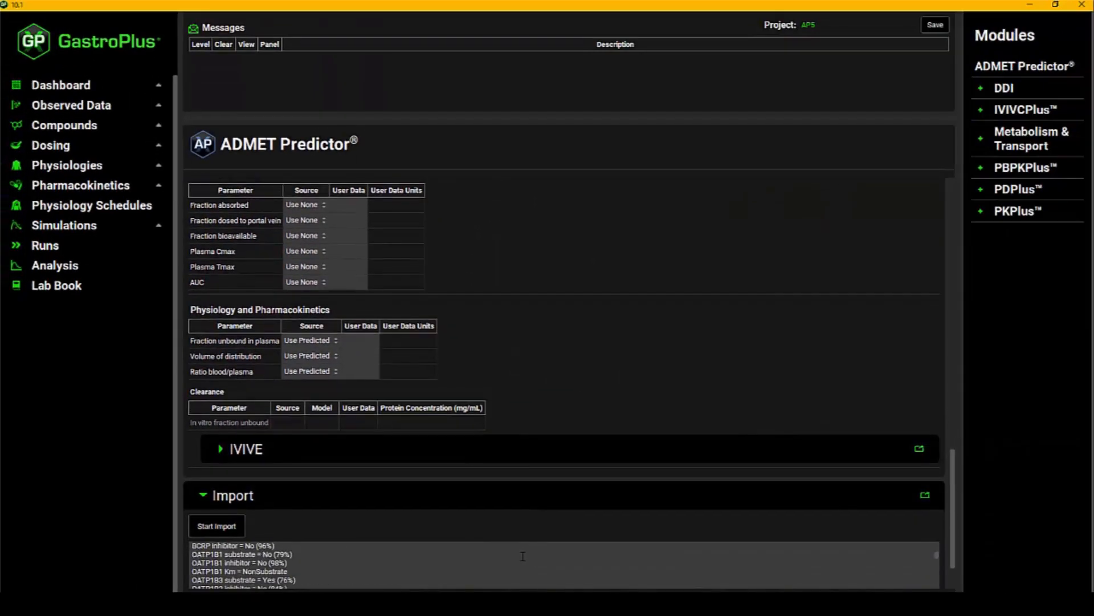
# Examine the import log in a separate window down to the TENOXICAM predictions, and close that window
pyautogui.click(925, 494)
pyautogui.click(1008, 496)
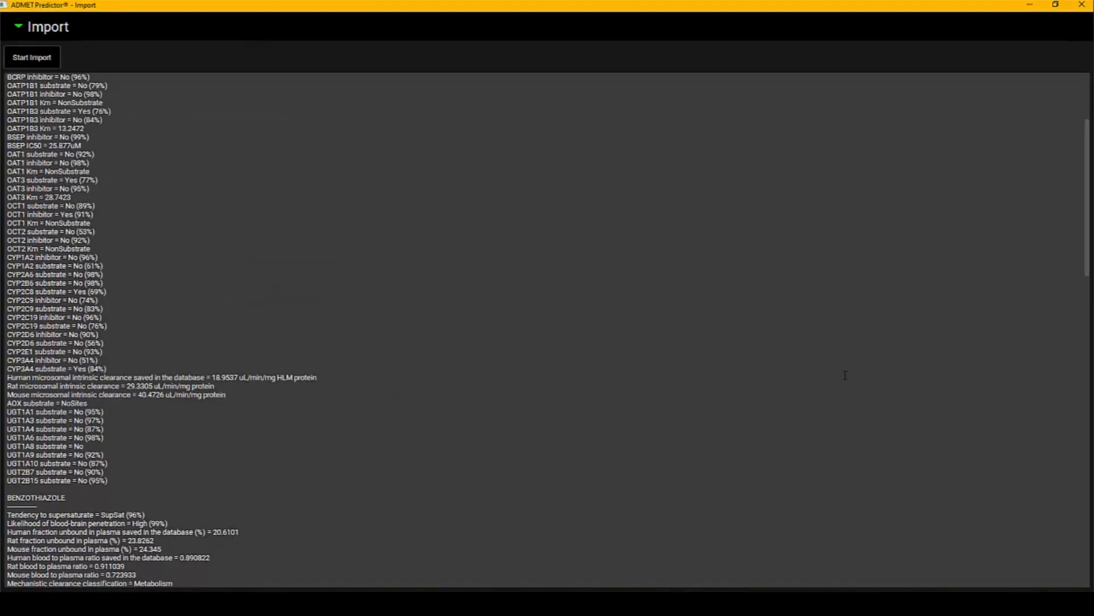
pyautogui.scroll(-10, 776, 371)
pyautogui.scroll(-12, 776, 370)
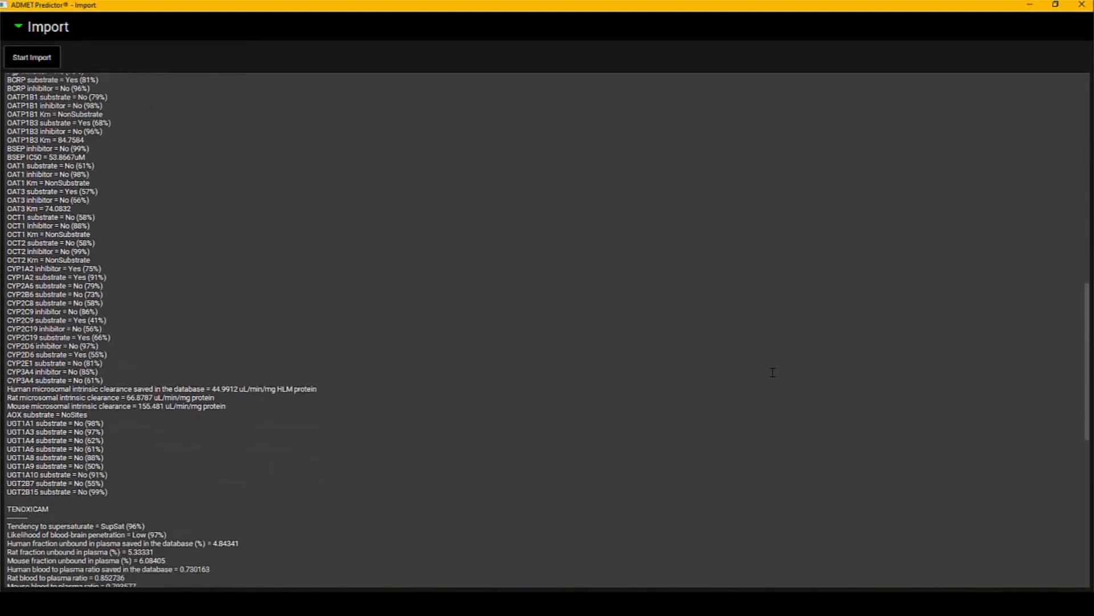
pyautogui.doubleClick(27, 429)
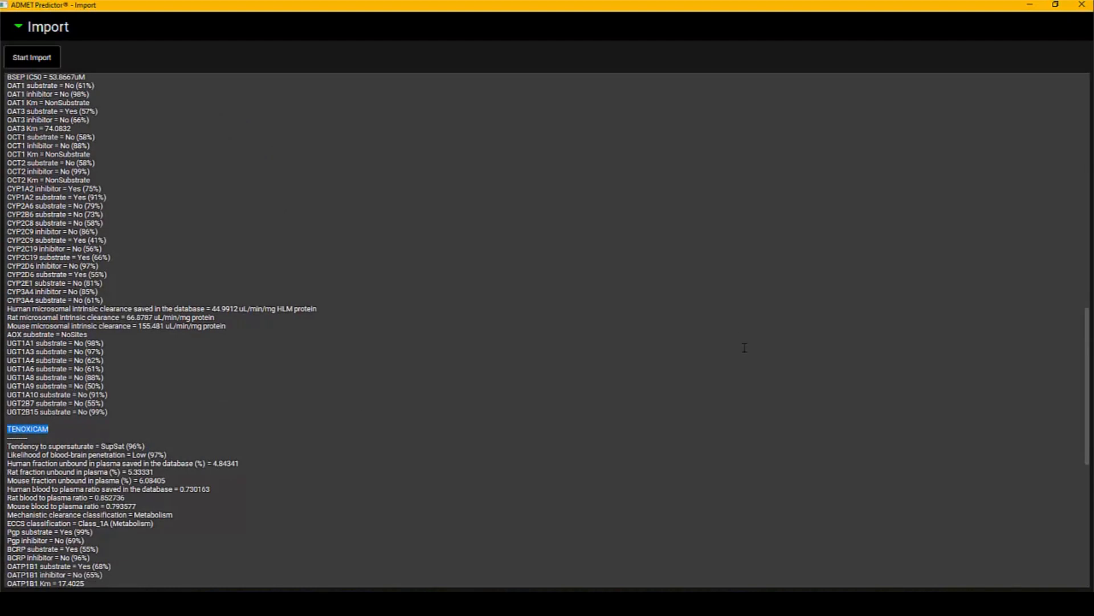
pyautogui.click(1081, 6)
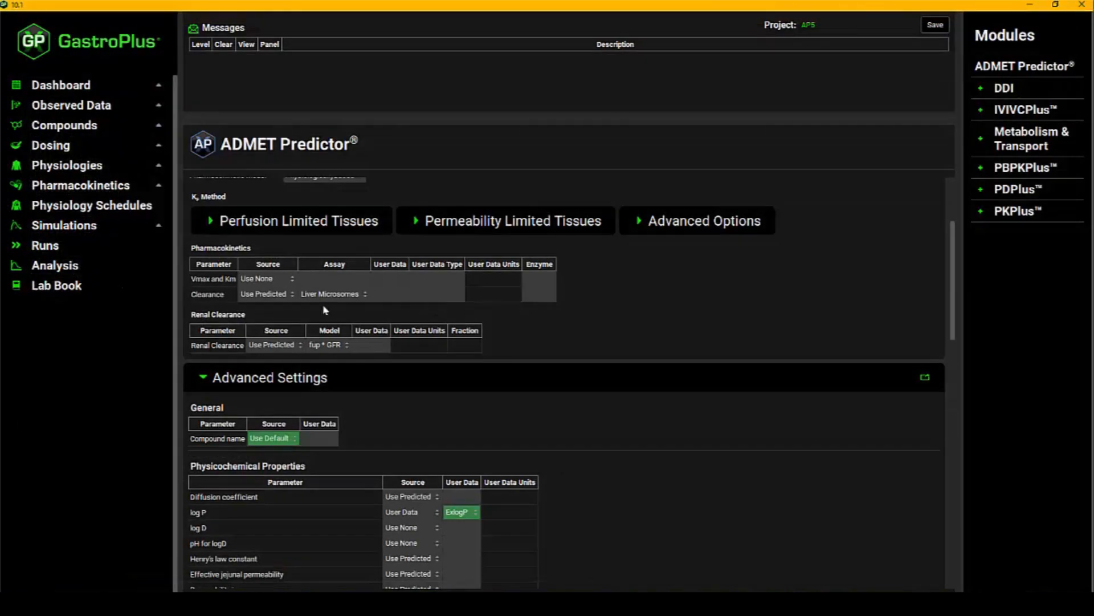
# Check the list of simulations in the project after the import
pyautogui.click(85, 230)
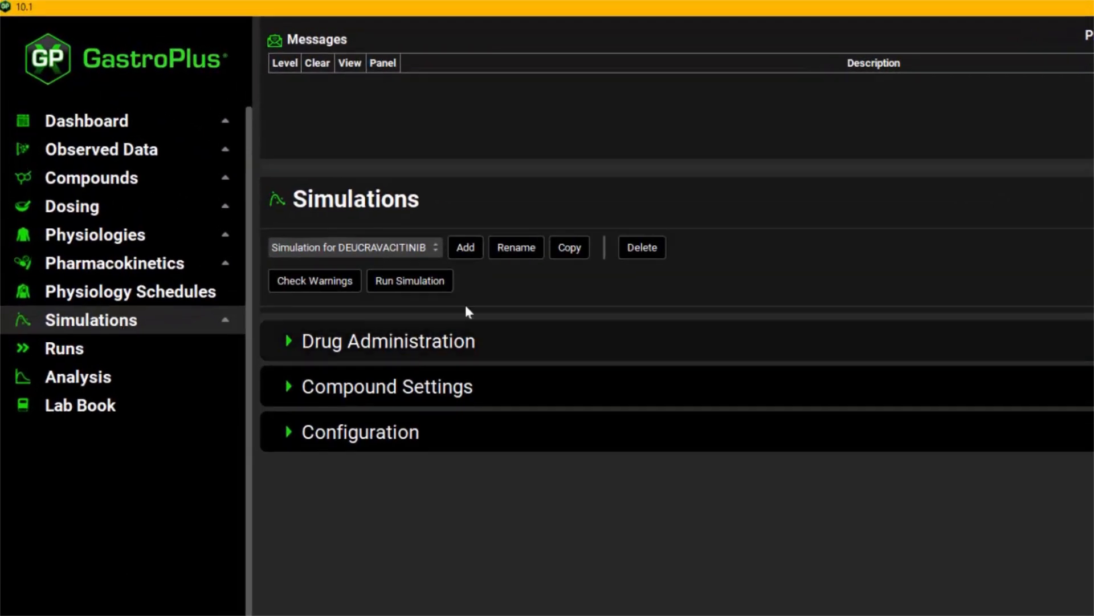
pyautogui.click(435, 251)
pyautogui.click(435, 254)
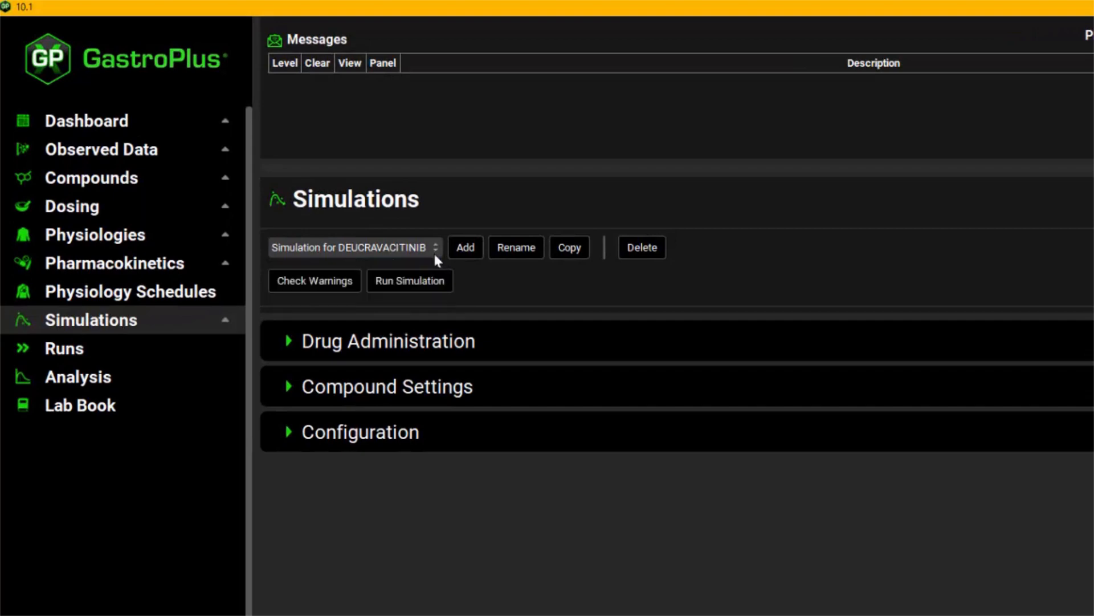
# Inspect the log P of the compound XANTHINE under Octanol / Water Distribution Coefficient, and return to the simulations view
pyautogui.click(118, 182)
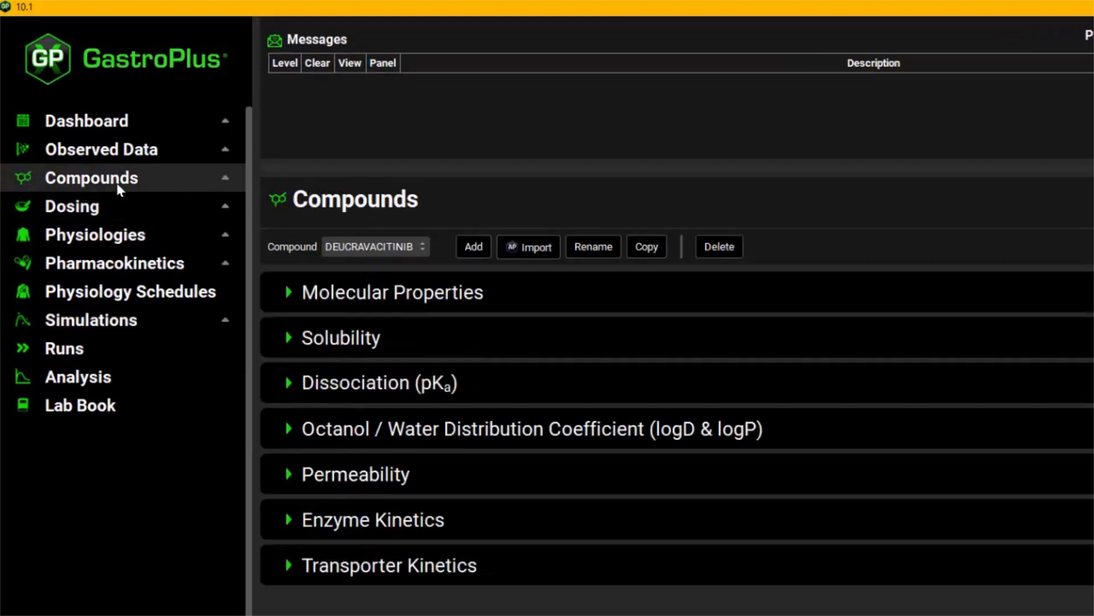
pyautogui.click(414, 247)
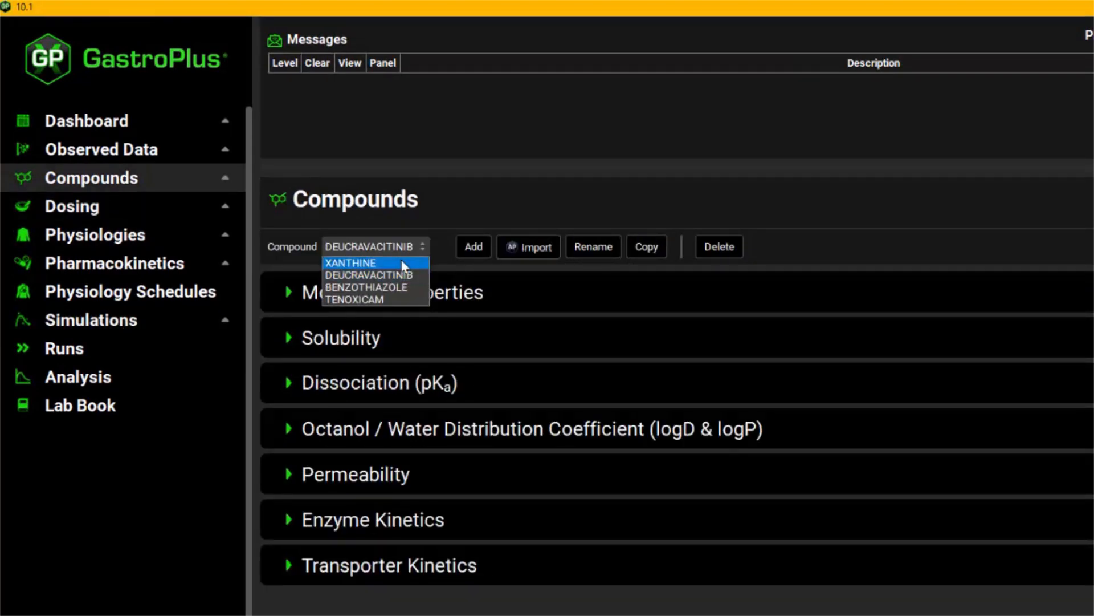
pyautogui.click(403, 265)
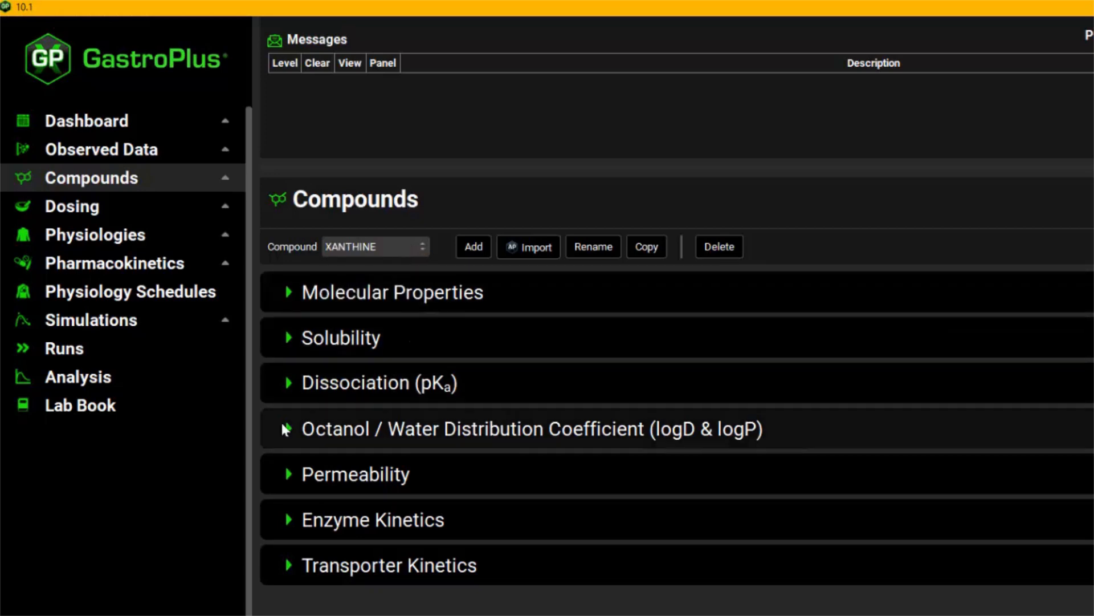
pyautogui.click(289, 430)
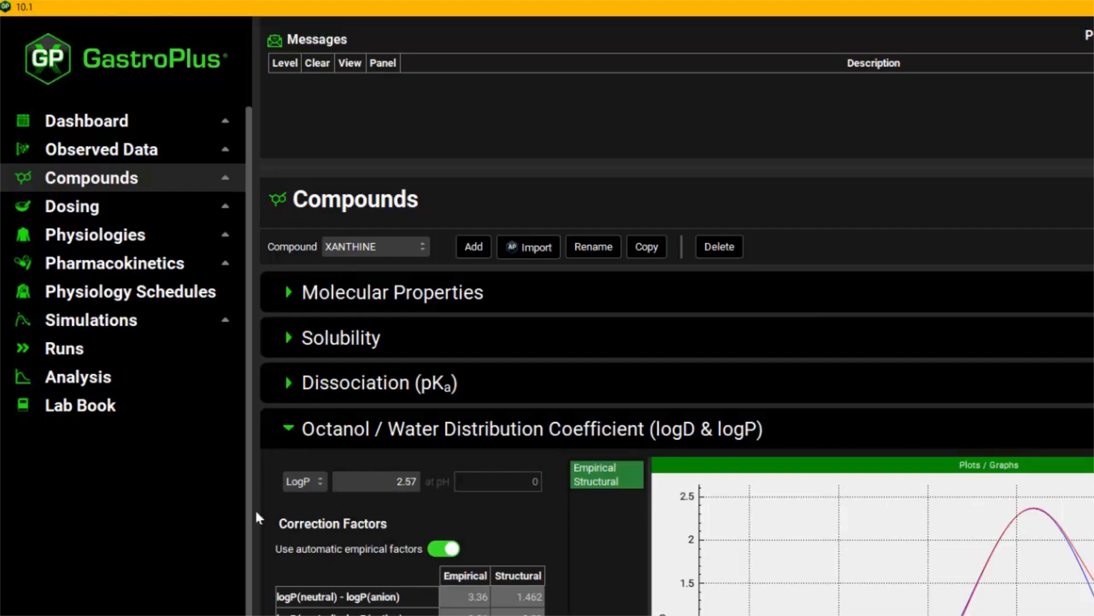
pyautogui.click(91, 320)
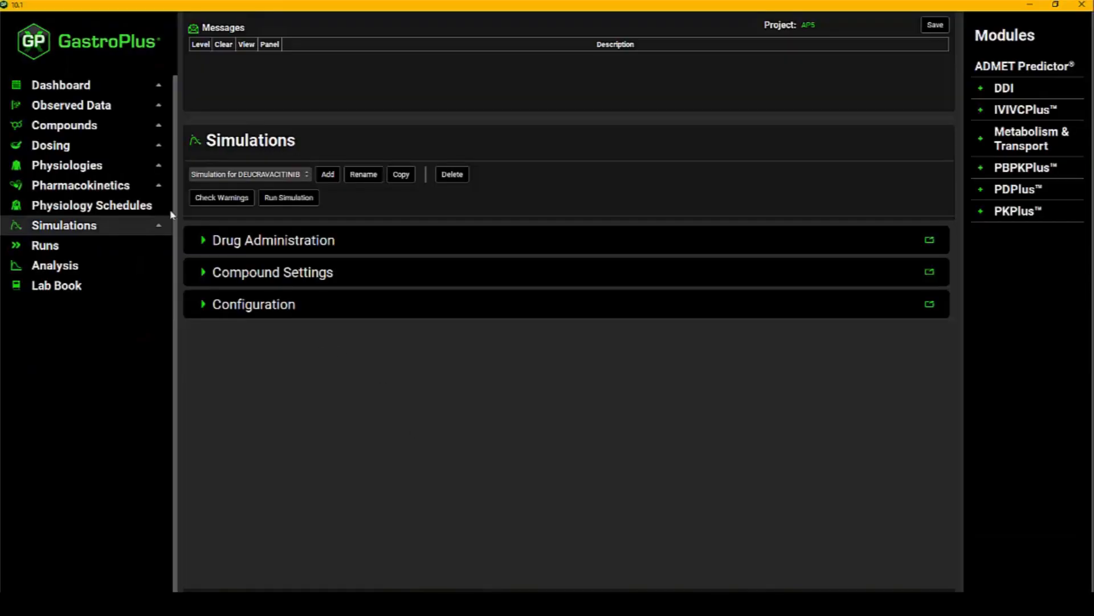
# Reopen the ADMET Predictor import from the compounds view and load the structure file F-data.smi
pyautogui.click(100, 135)
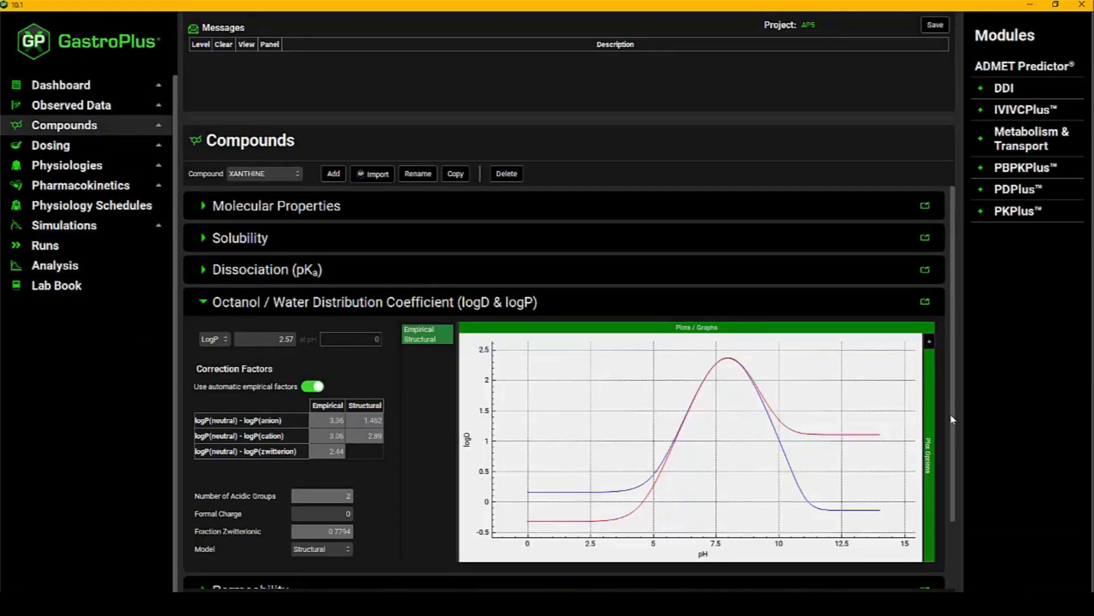
pyautogui.click(373, 175)
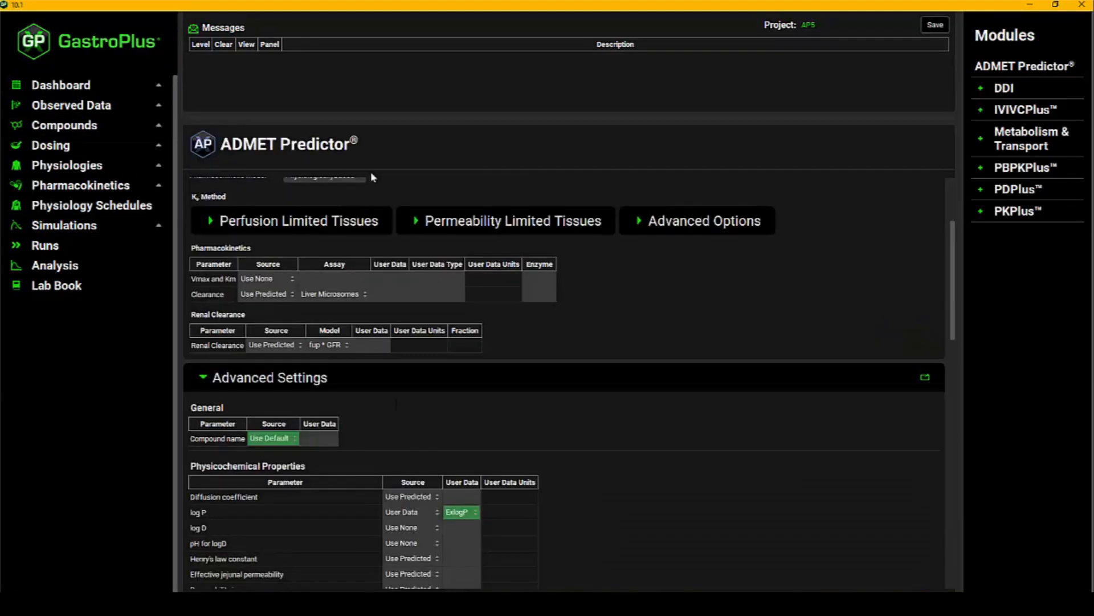
pyautogui.scroll(4, 441, 205)
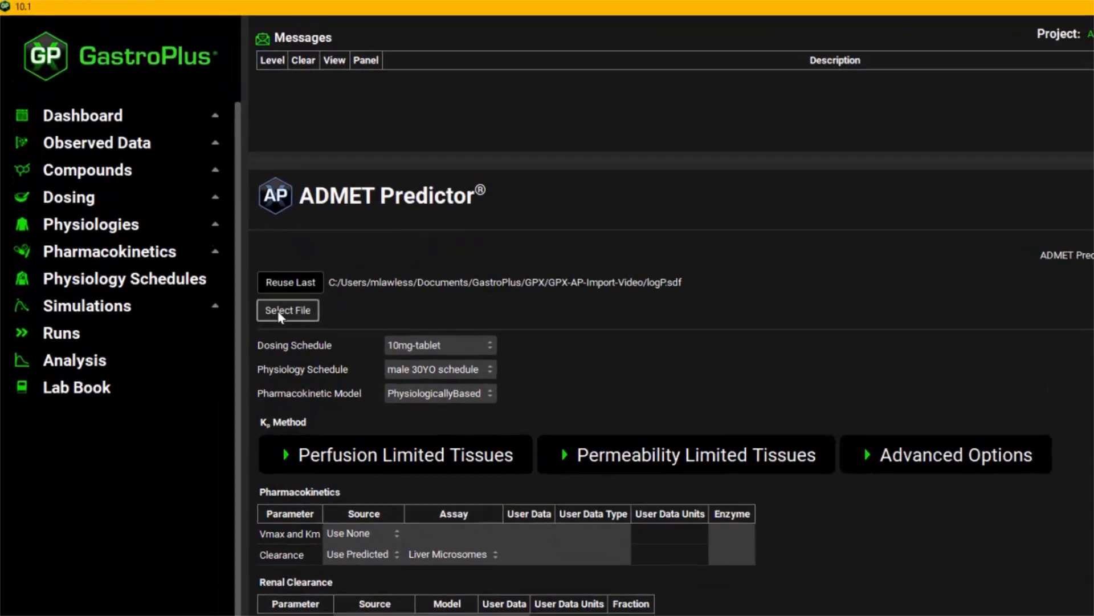
pyautogui.click(284, 311)
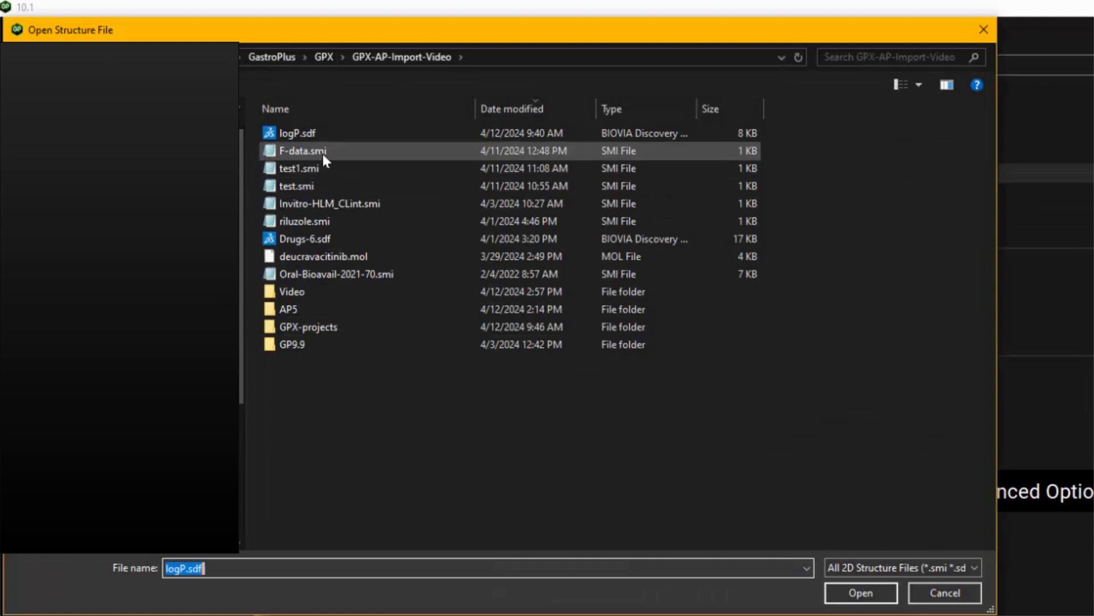
pyautogui.doubleClick(323, 152)
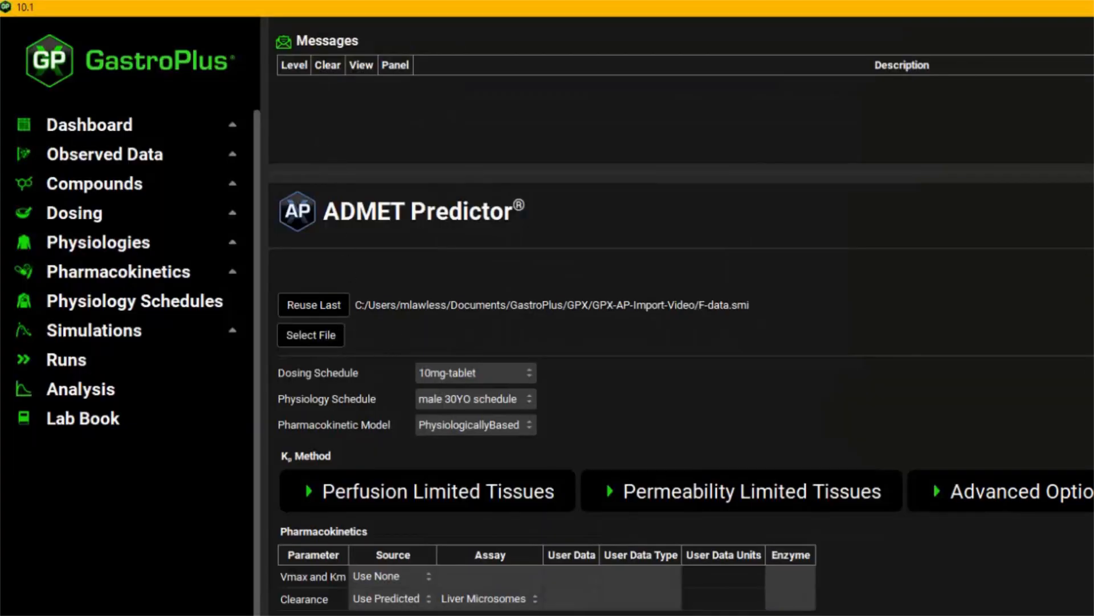
# Switch to Notepad++ to examine the contents of F-data.smi, and return to GastroPlus
pyautogui.hotkey('alt', 'Tab')
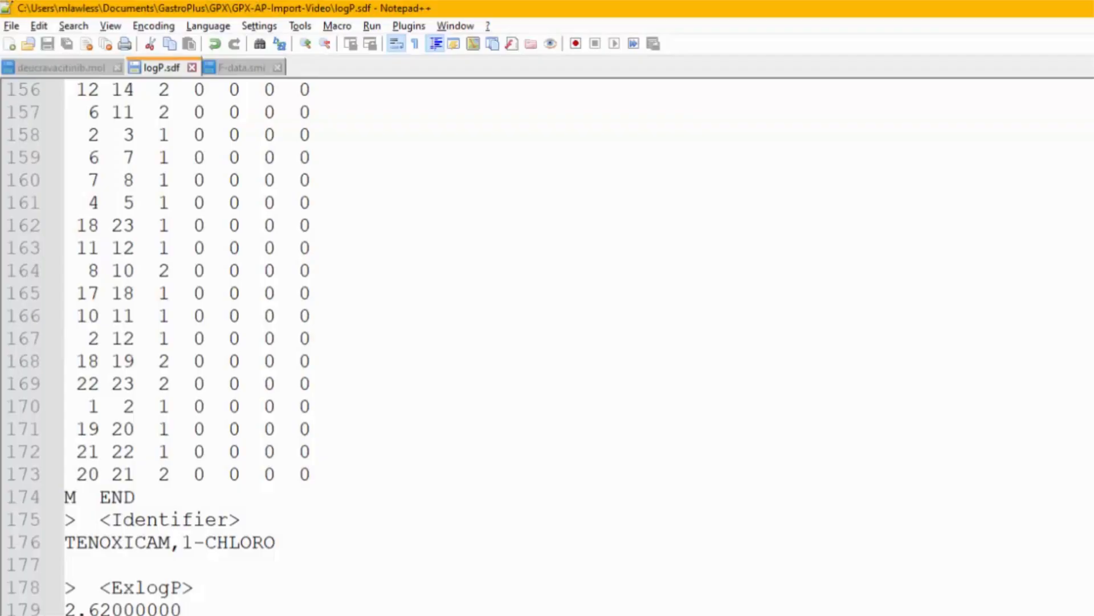
pyautogui.hotkey('ctrl', 'Tab')
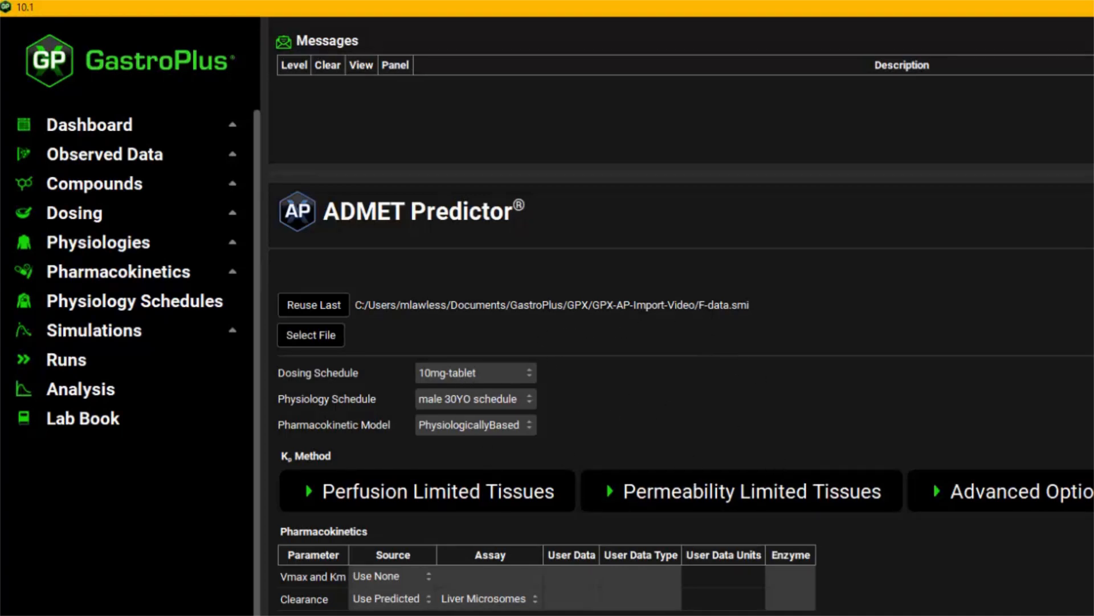
# Set the compound name source in the advanced settings to User Data, taken from the field Identifier
pyautogui.scroll(-5, 1012, 598)
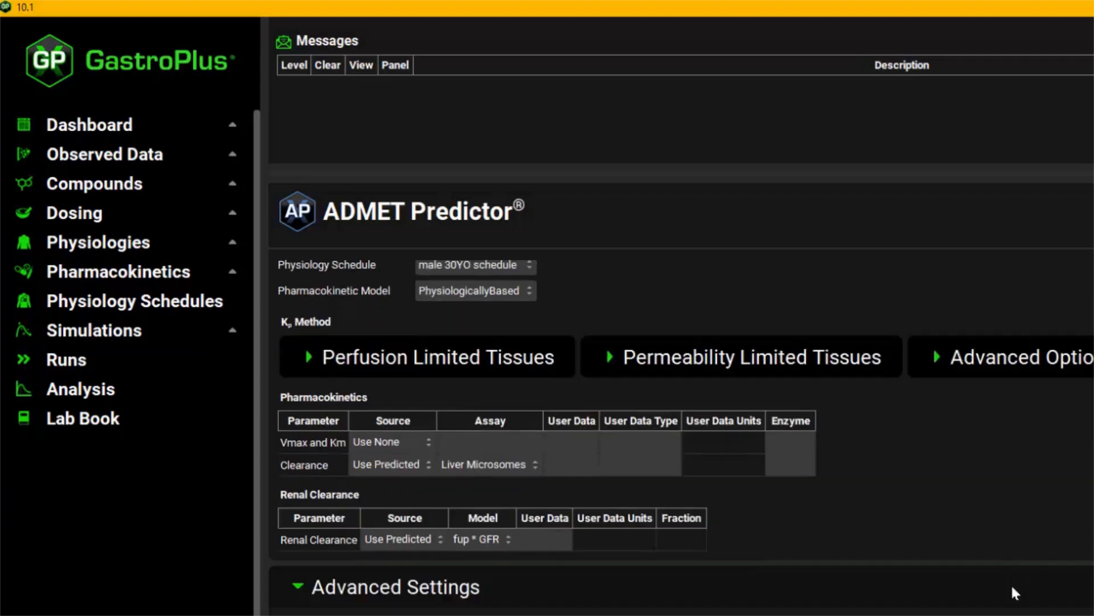
pyautogui.scroll(-2, 1008, 583)
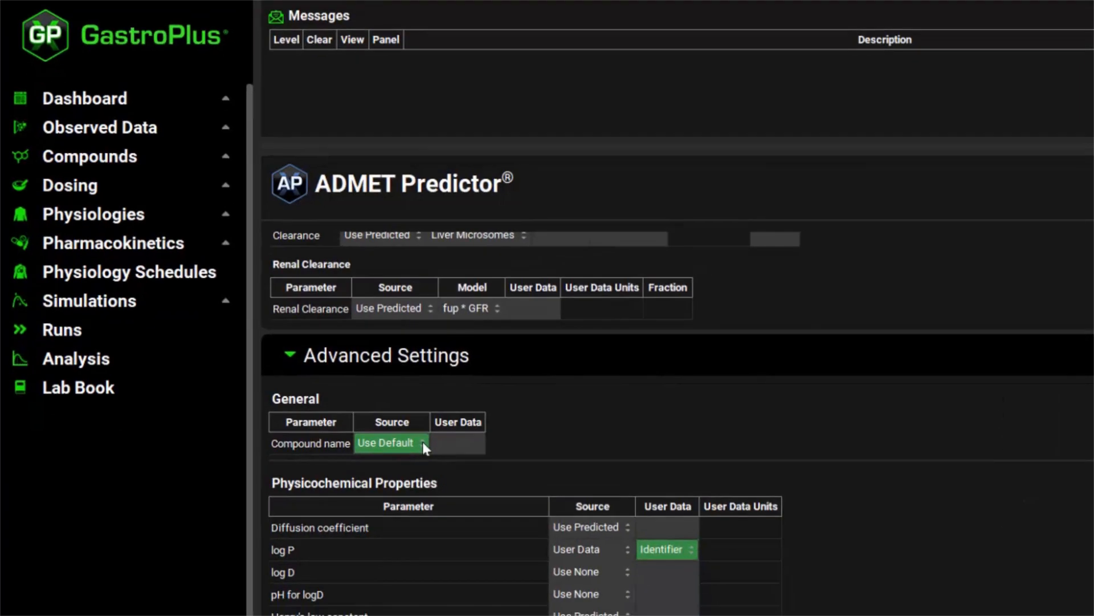
pyautogui.click(423, 443)
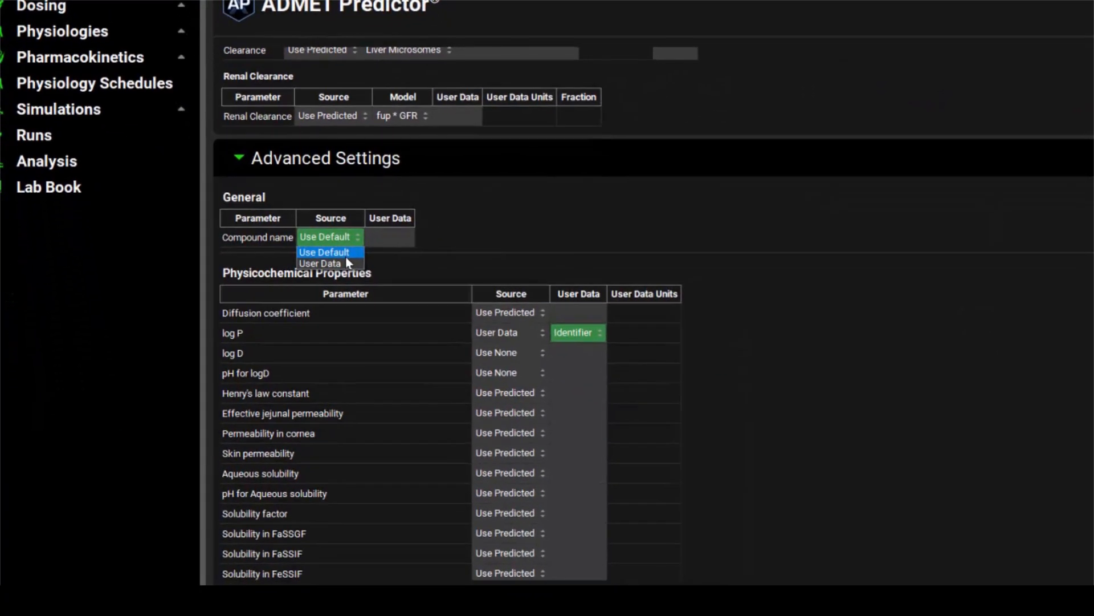
pyautogui.click(407, 469)
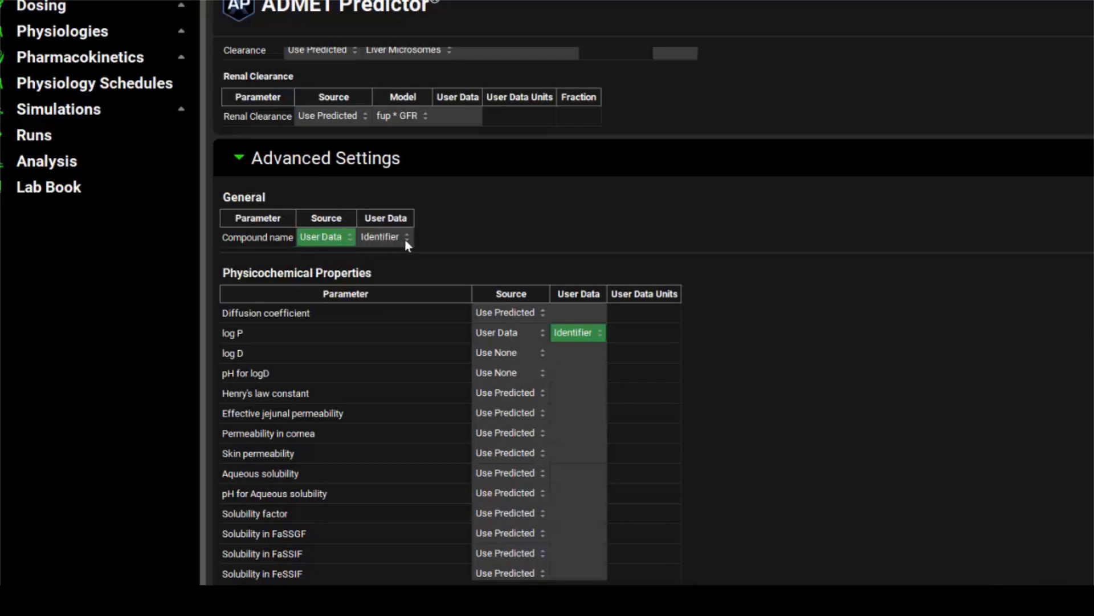
# Set the log P source in the physicochemical properties to Use Predicted
pyautogui.scroll(-1, 828, 299)
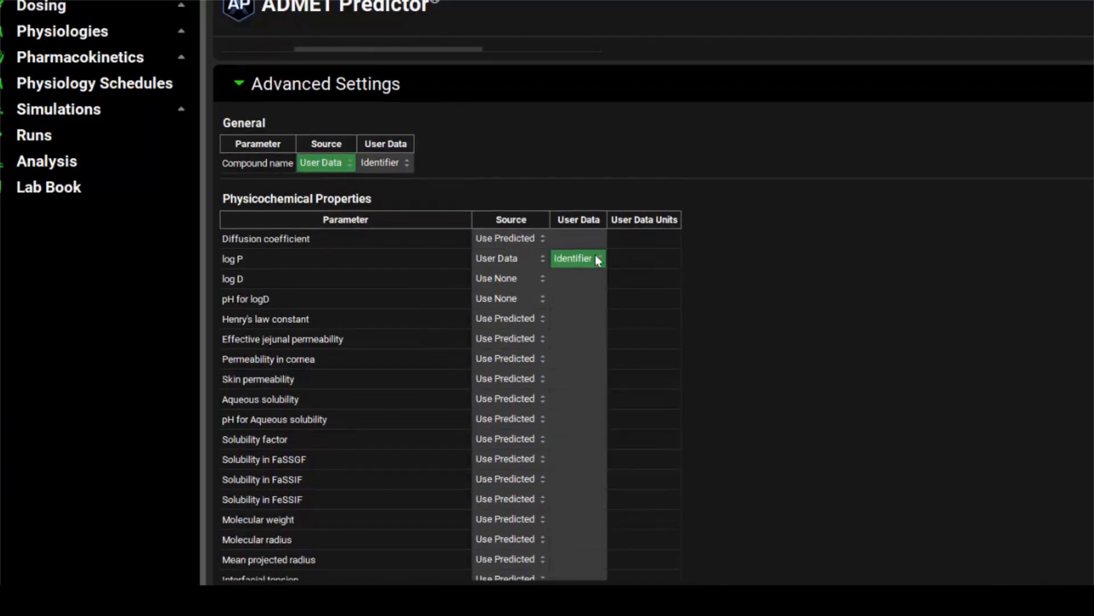
pyautogui.click(536, 259)
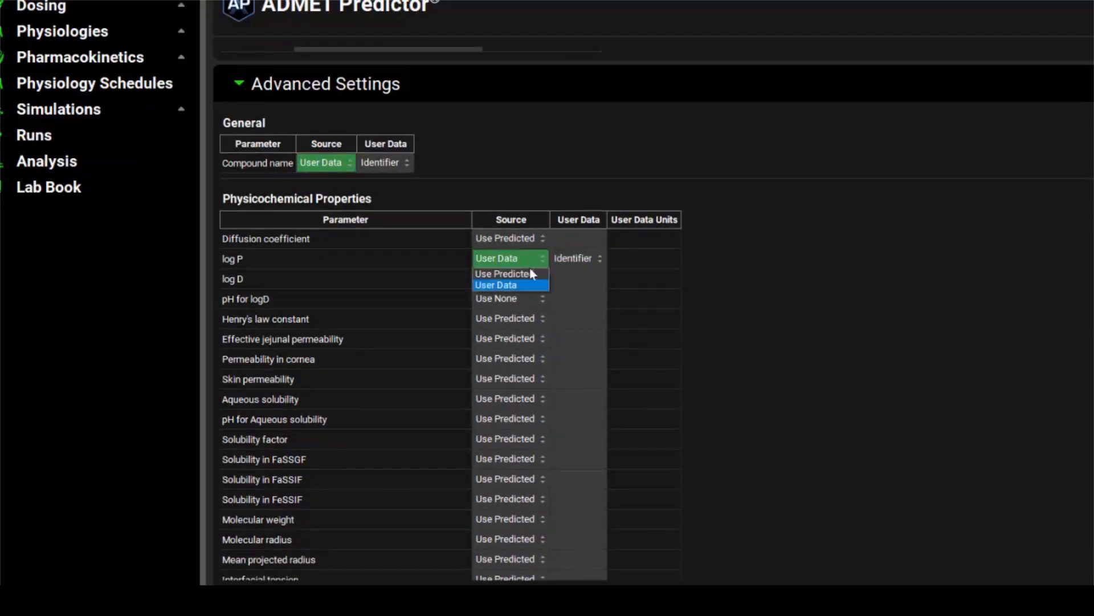
pyautogui.click(518, 273)
# Set the Dose source in the formulation parameters to User Data, taken from the field Dose (mg)
pyautogui.scroll(-3, 792, 312)
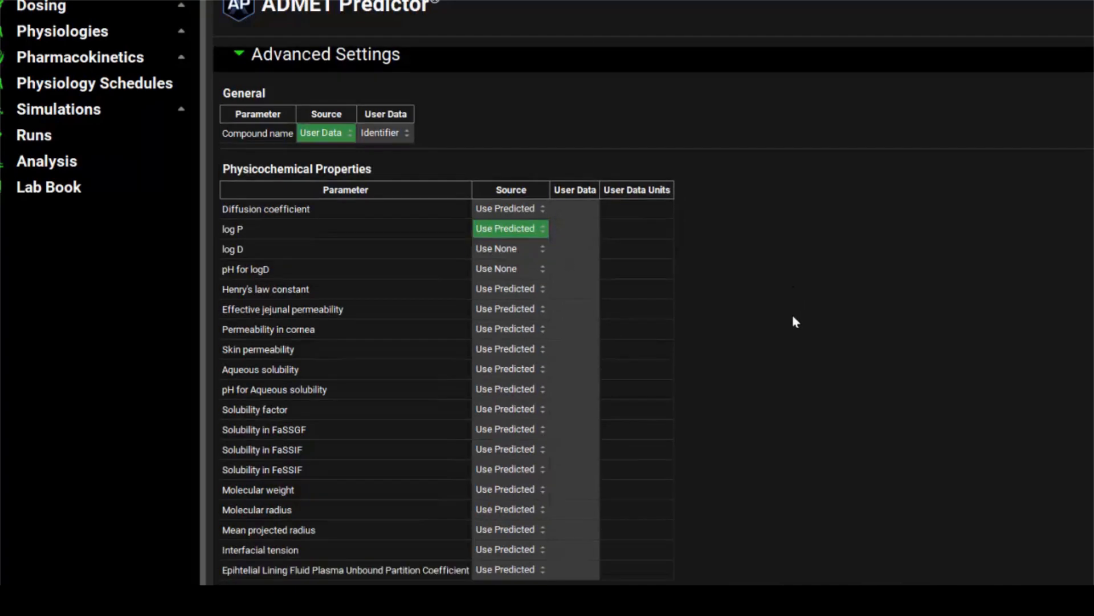
pyautogui.scroll(-5, 793, 318)
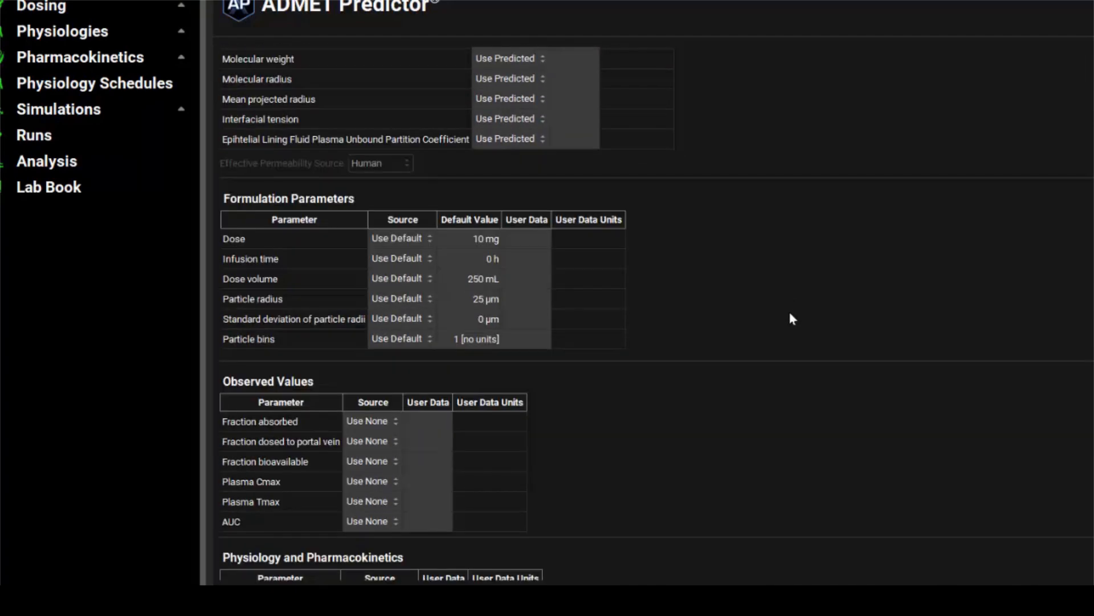
pyautogui.click(426, 208)
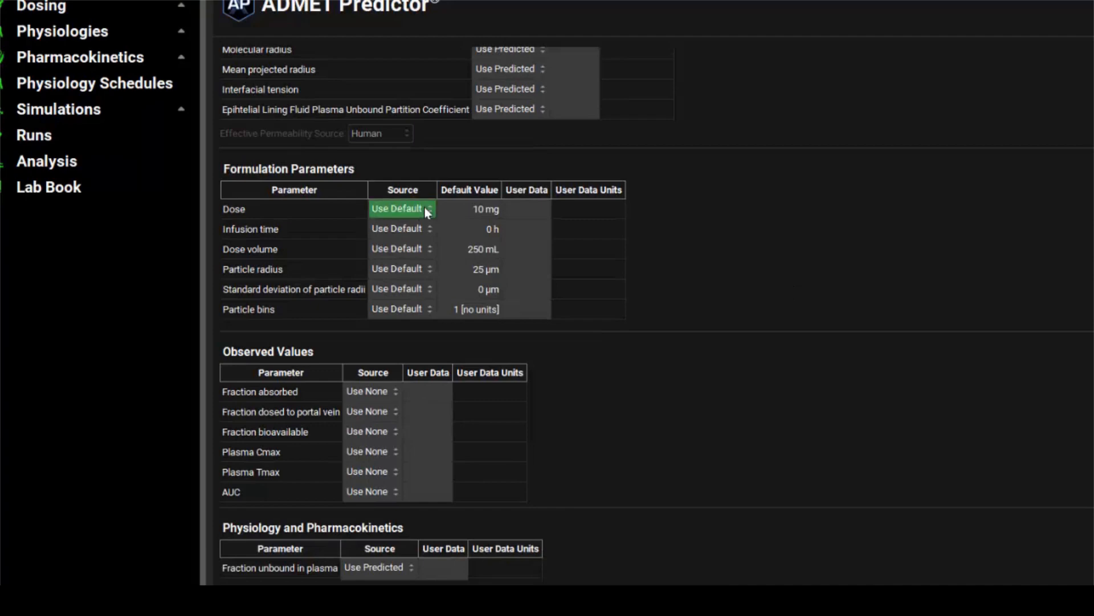
pyautogui.click(425, 209)
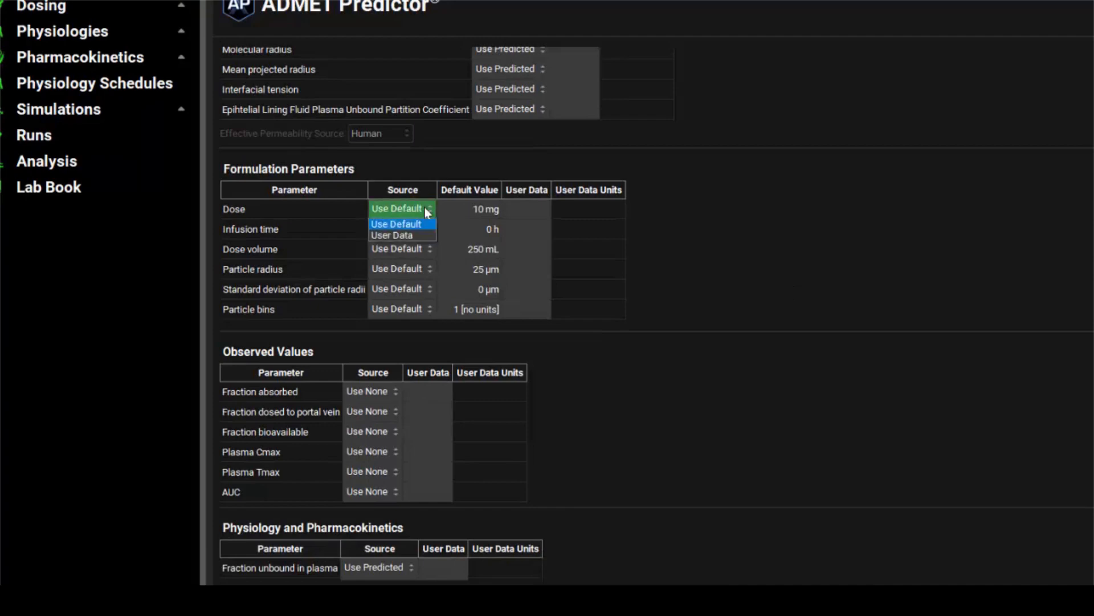
pyautogui.click(413, 236)
pyautogui.click(551, 209)
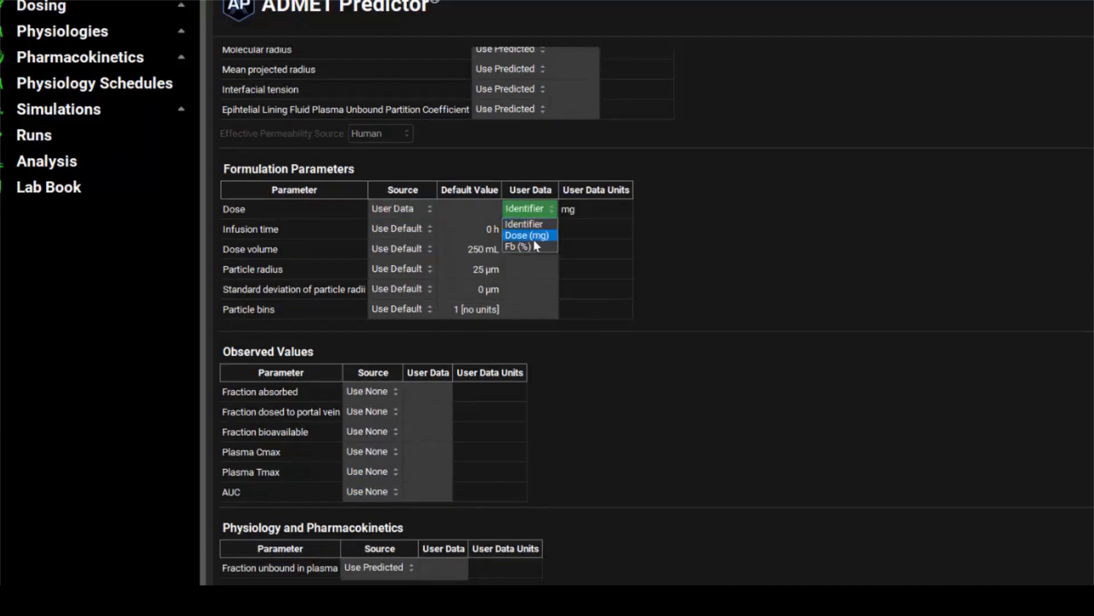
pyautogui.click(536, 236)
# Set the Fraction bioavailable source in the observed values to User Data, taken from the field Fb (%)
pyautogui.scroll(-2, 747, 402)
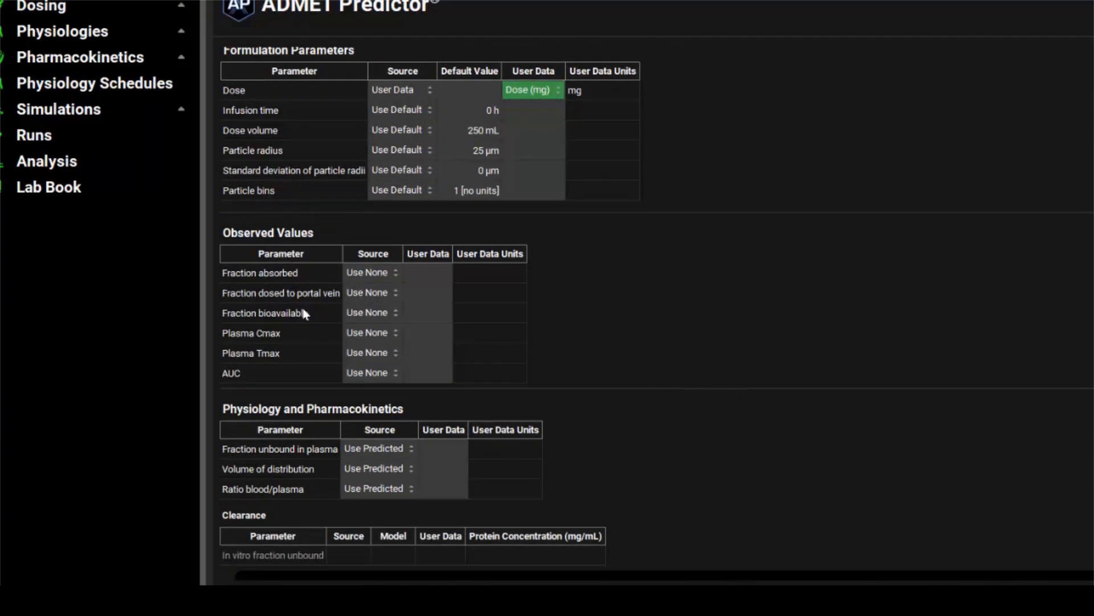
pyautogui.click(365, 313)
pyautogui.click(367, 315)
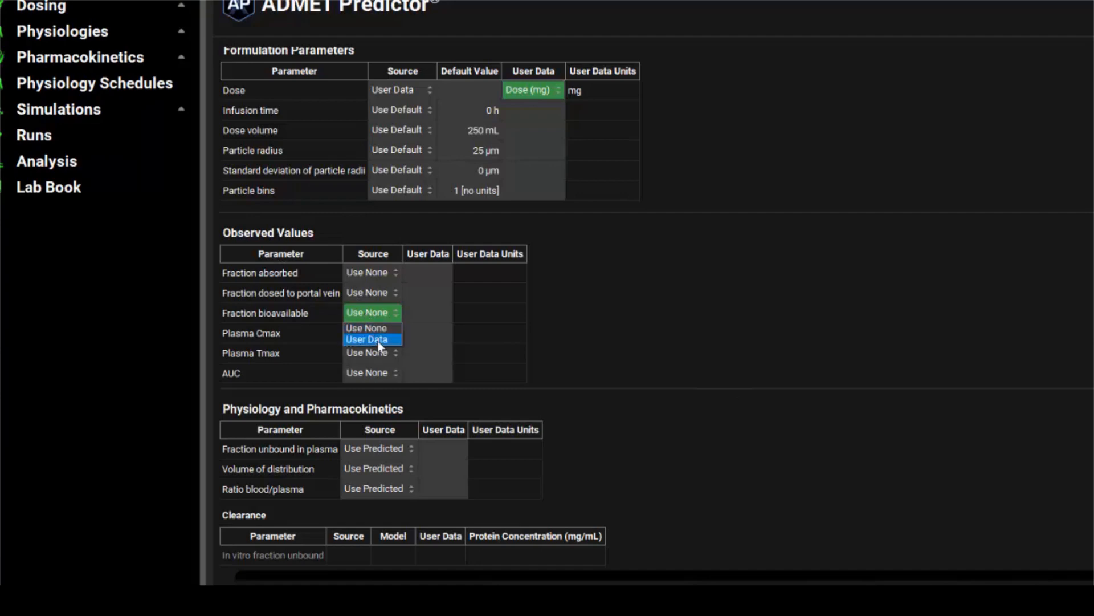
pyautogui.click(377, 341)
pyautogui.click(440, 313)
pyautogui.click(440, 312)
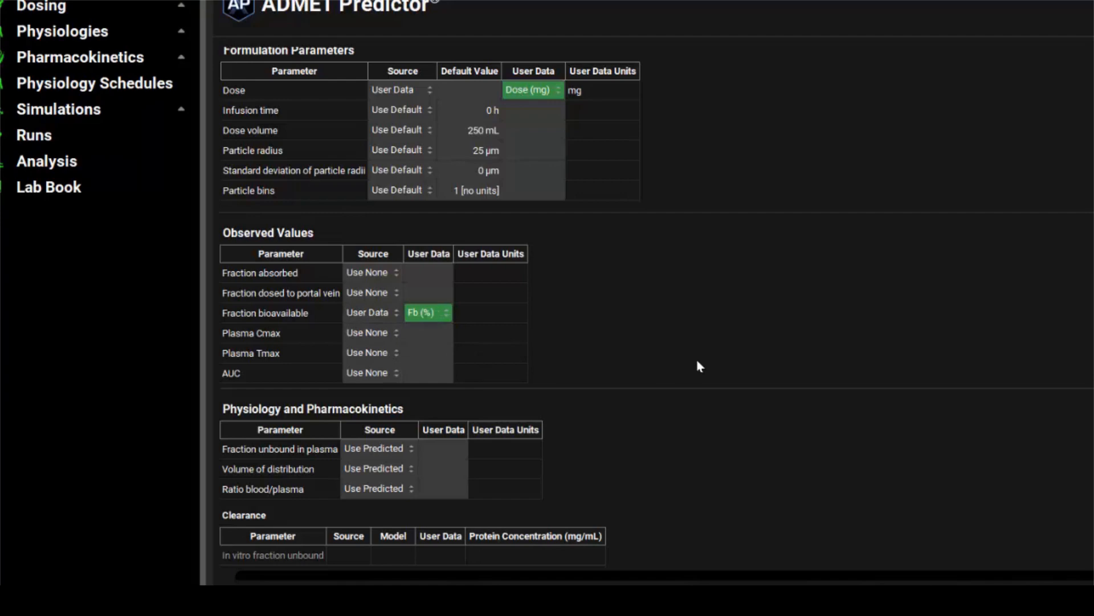
# Start the import of the compounds from F-data.smi with the configured parameter sources
pyautogui.scroll(-3, 698, 370)
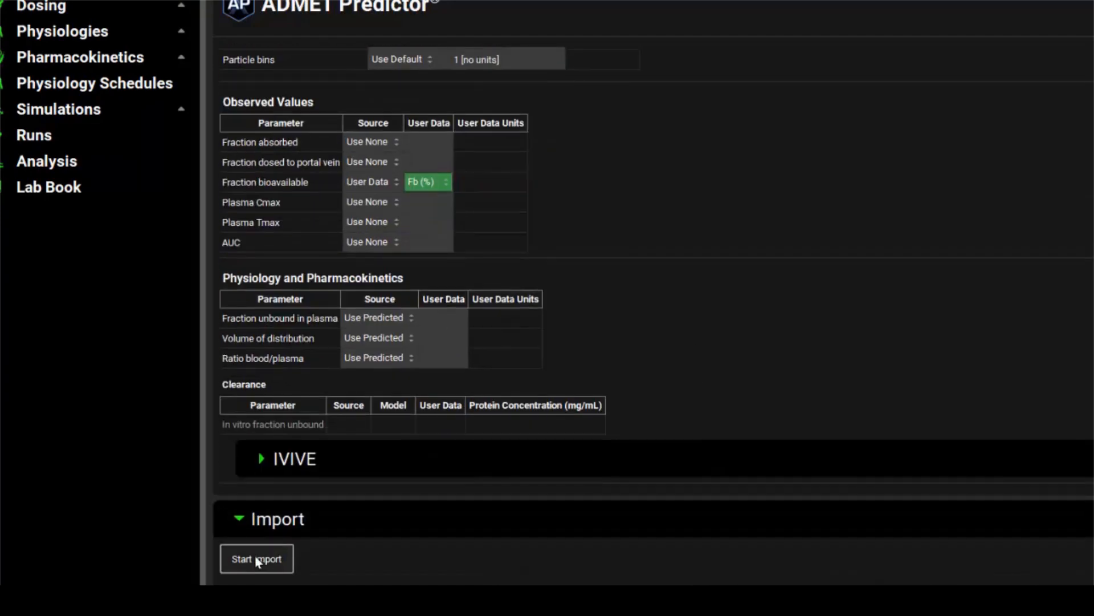
pyautogui.click(256, 561)
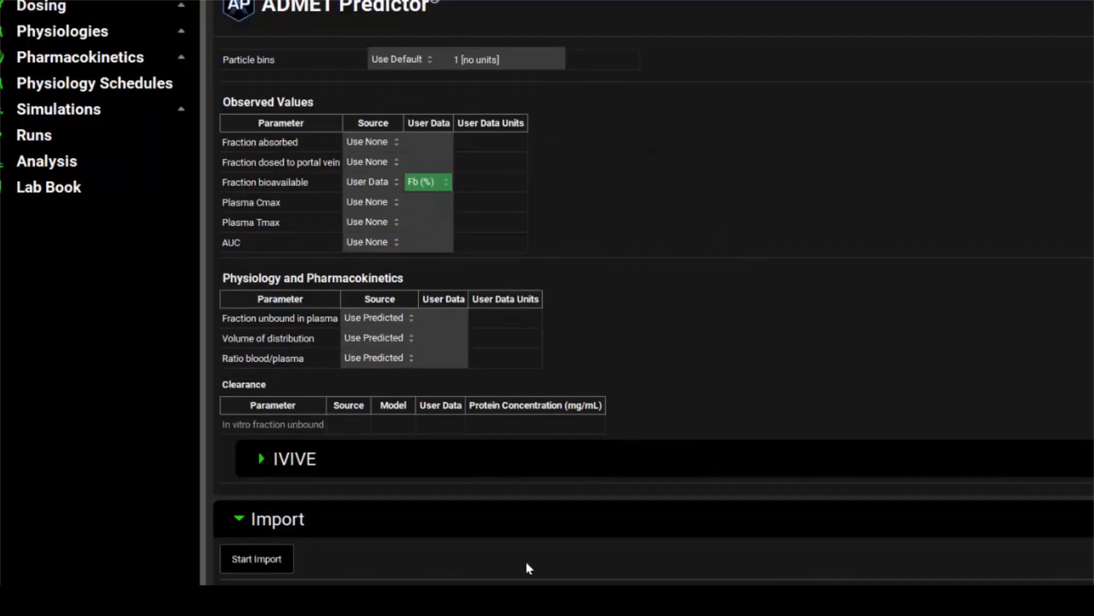
pyautogui.scroll(-2, 530, 565)
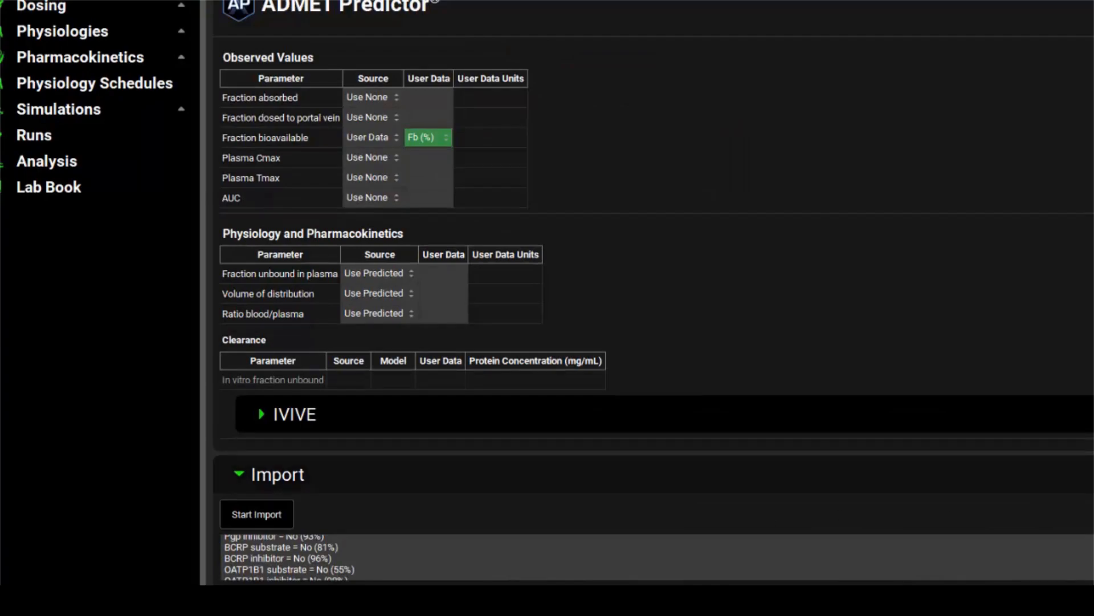
# Examine the imported compounds' predicted properties in the import output in a separate window, and close that window
pyautogui.click(1088, 474)
pyautogui.doubleClick(1036, 499)
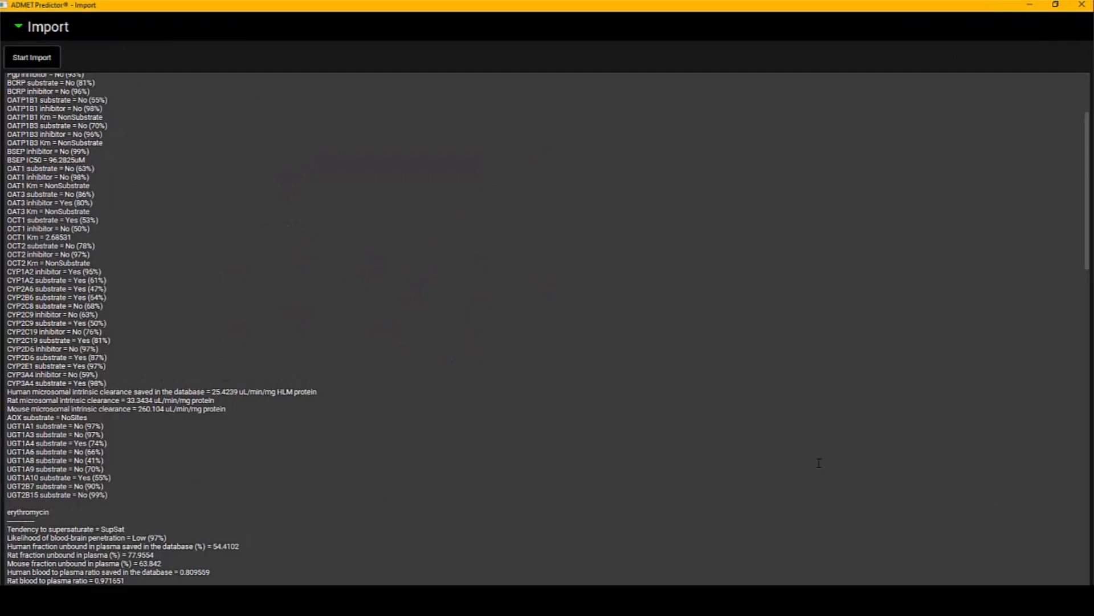
pyautogui.scroll(5, 343, 256)
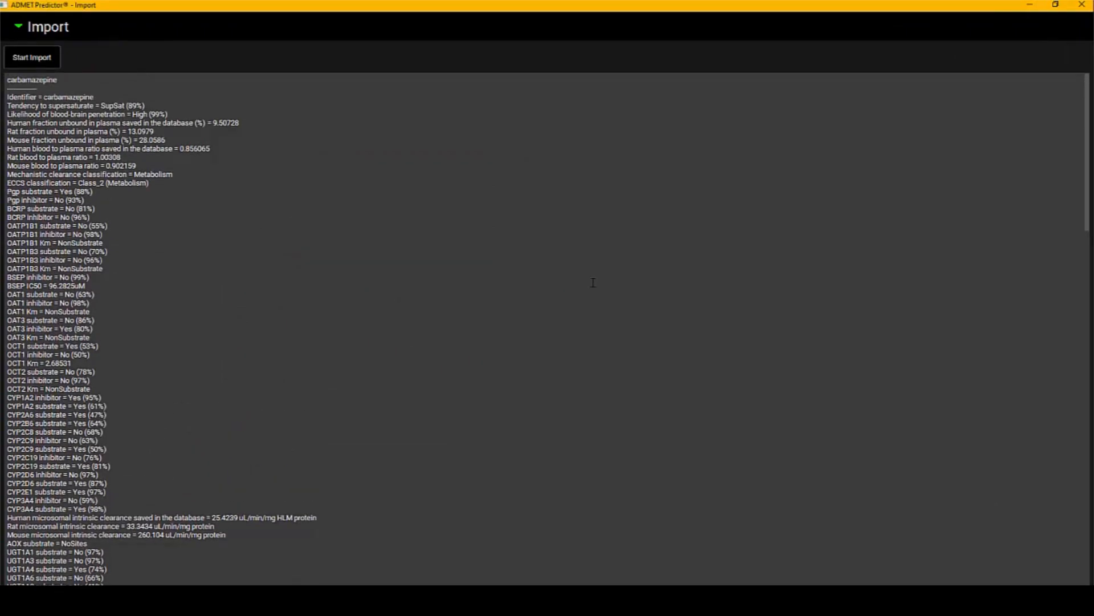
pyautogui.scroll(-8, 435, 295)
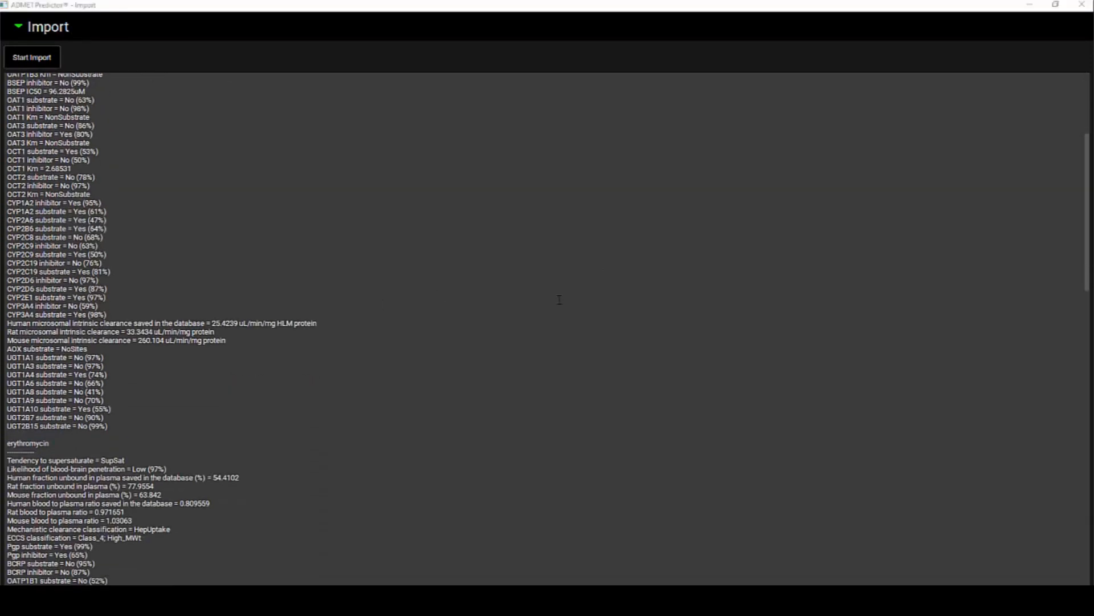
pyautogui.click(1082, 5)
pyautogui.click(1082, 12)
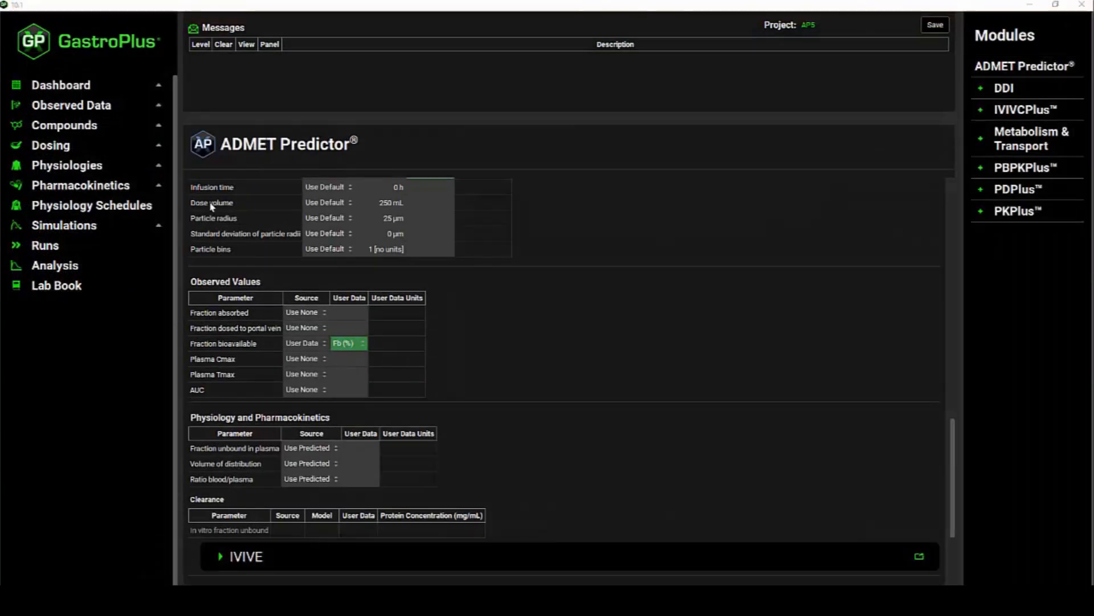
# Check the project's compound list for the newly imported compounds
pyautogui.click(105, 143)
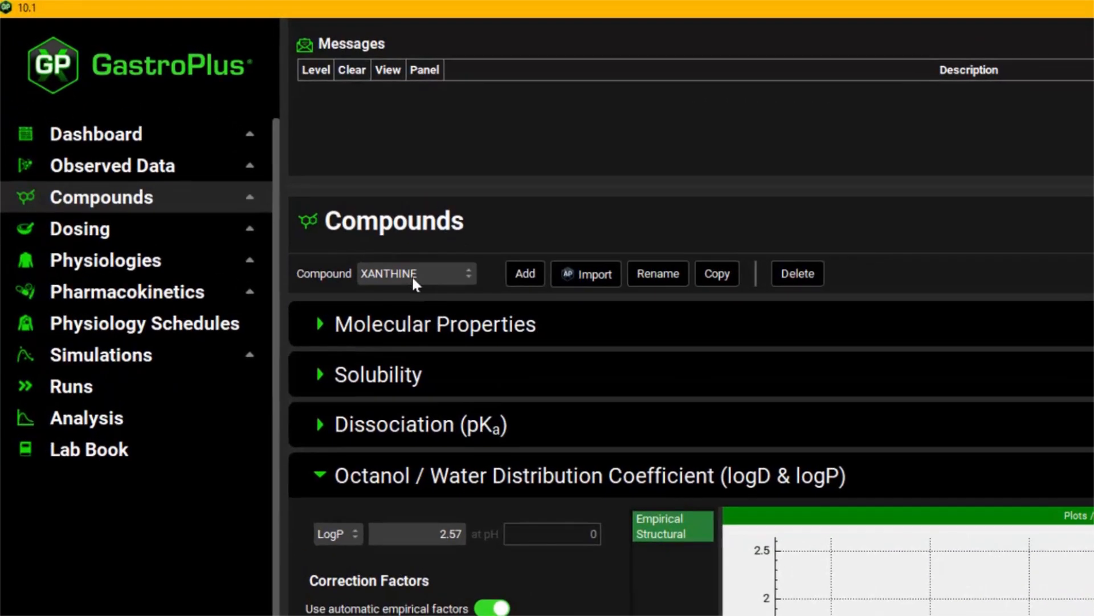
pyautogui.click(286, 191)
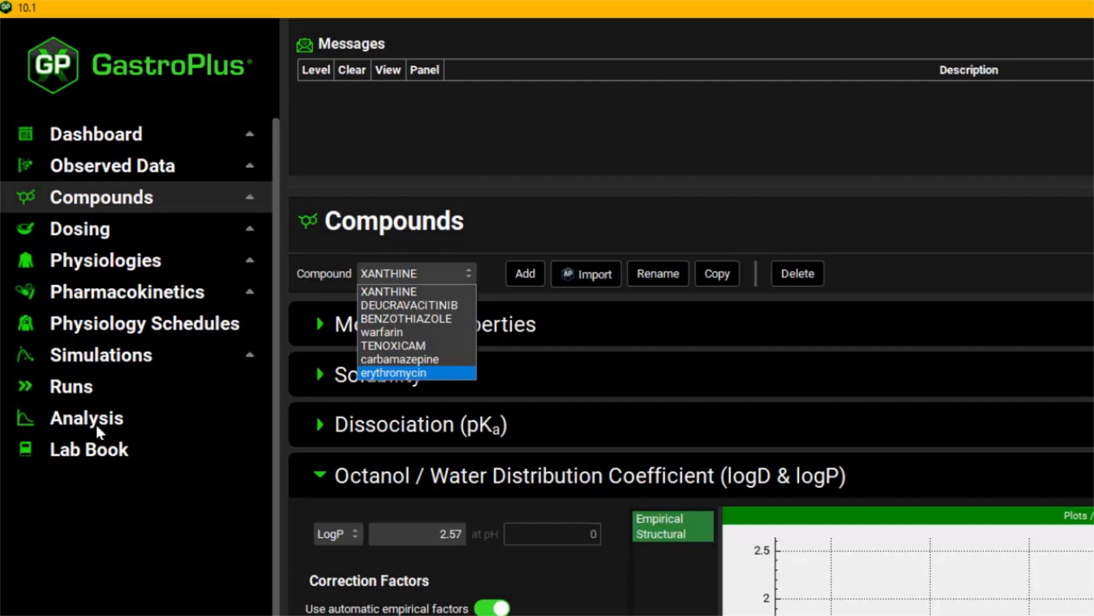
# Run the simulation for carbamazepine and display its results in the Summary View of the analysis
pyautogui.click(94, 359)
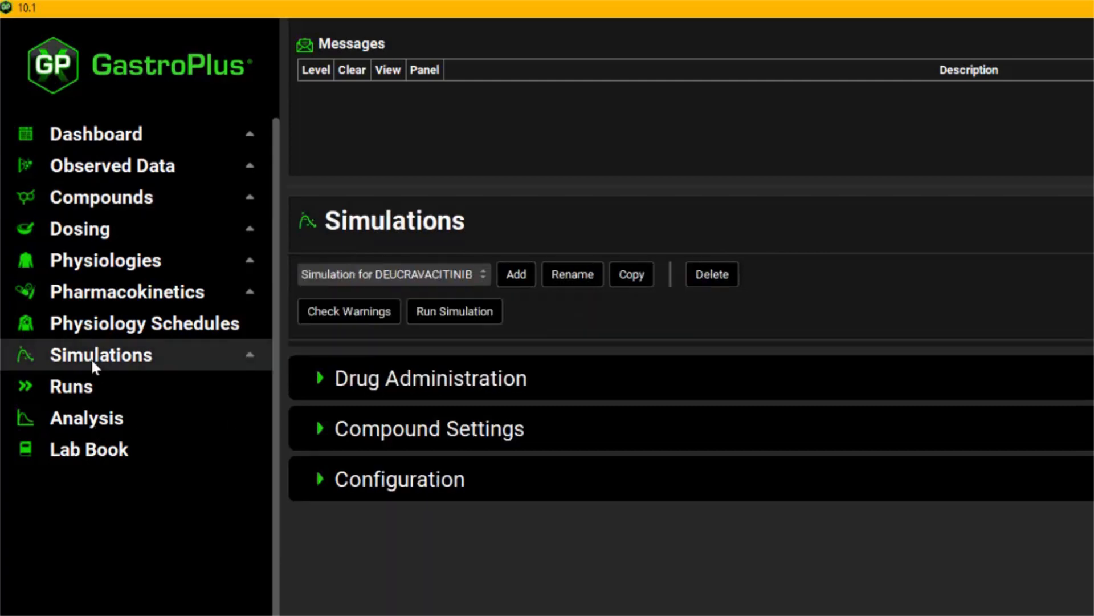
pyautogui.click(427, 275)
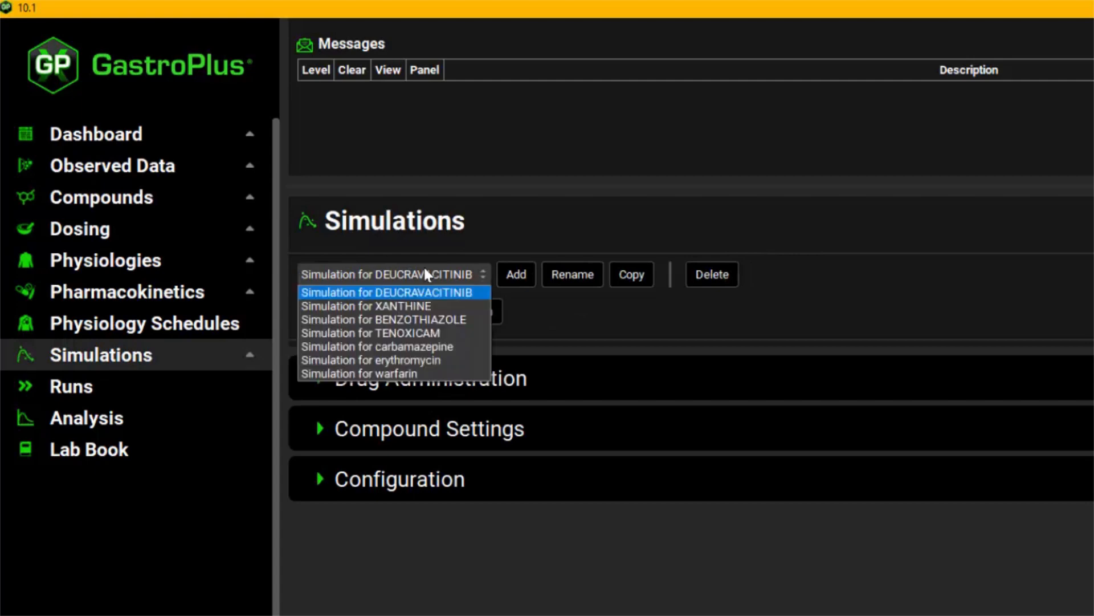
pyautogui.click(436, 347)
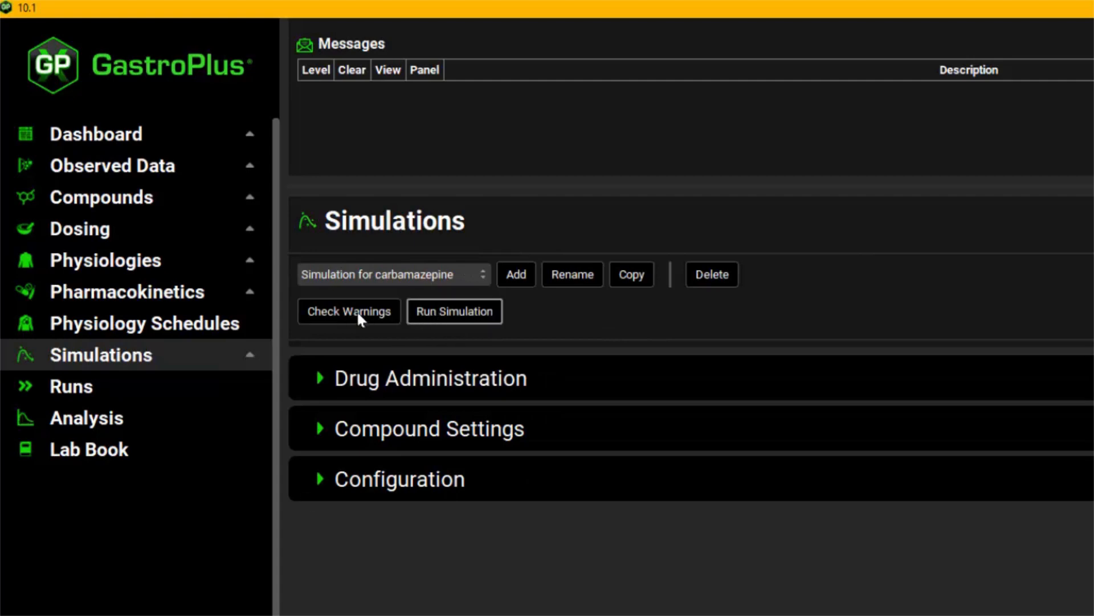
pyautogui.click(422, 313)
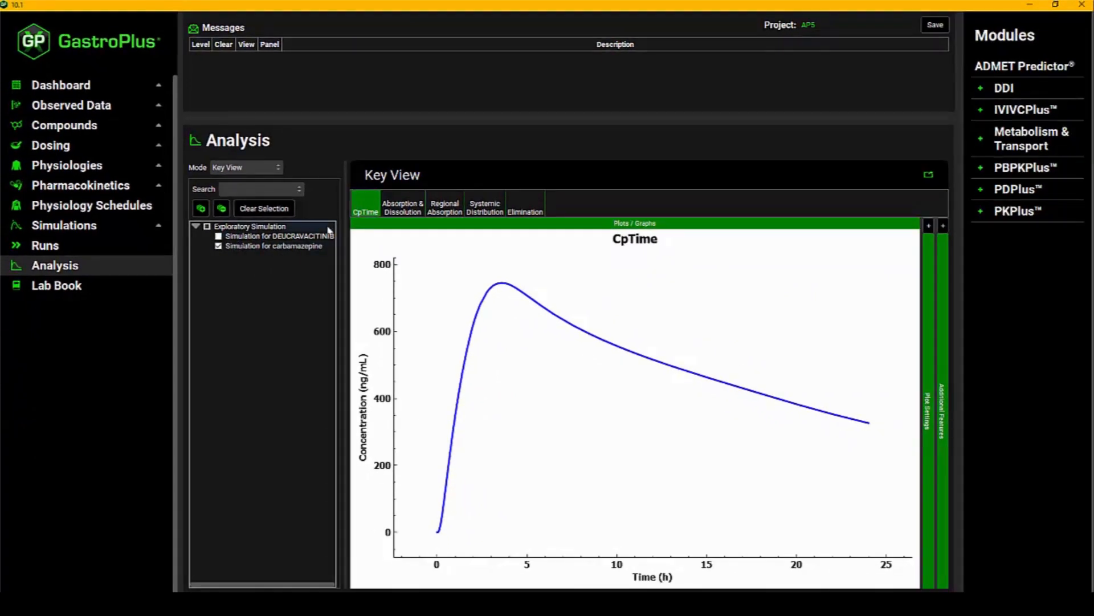
pyautogui.click(256, 169)
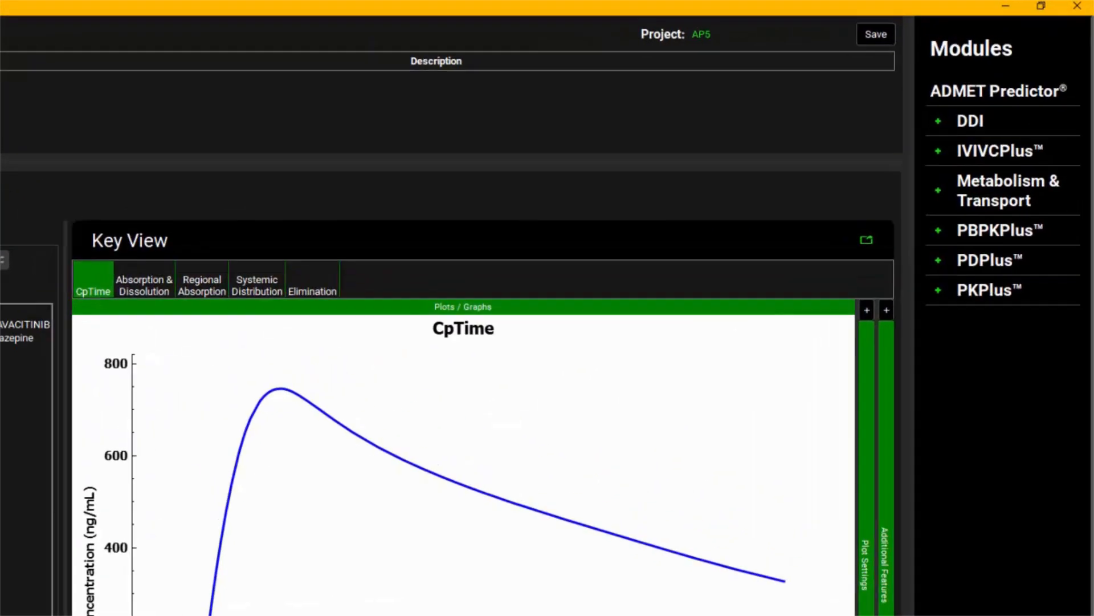
pyautogui.click(258, 196)
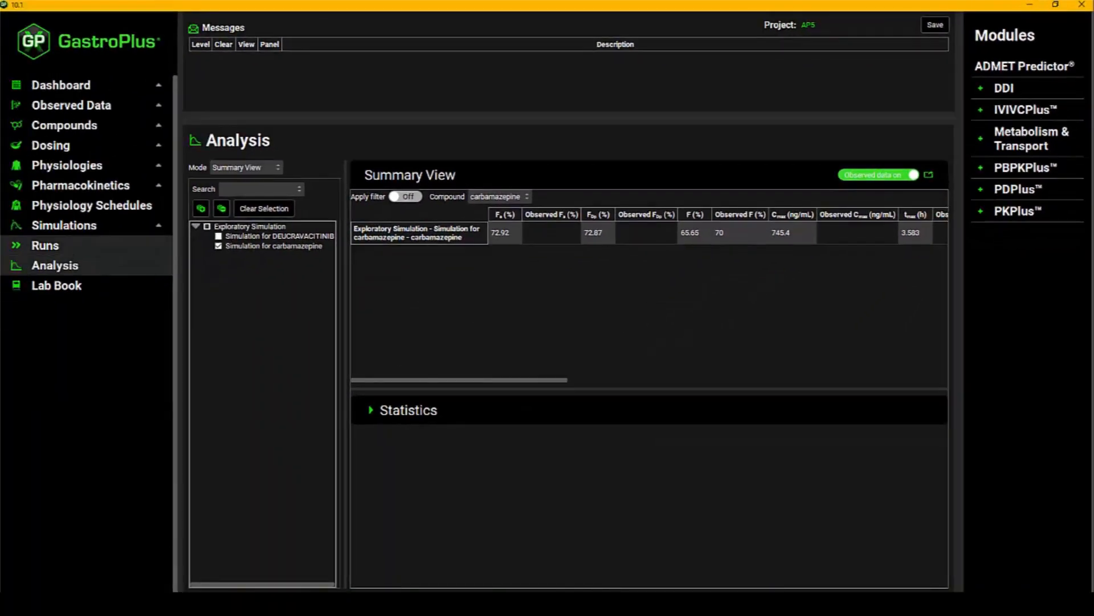
# Start Run2 with the carbamazepine, erythromycin and warfarin simulations, and display its results in the Summary View
pyautogui.click(72, 244)
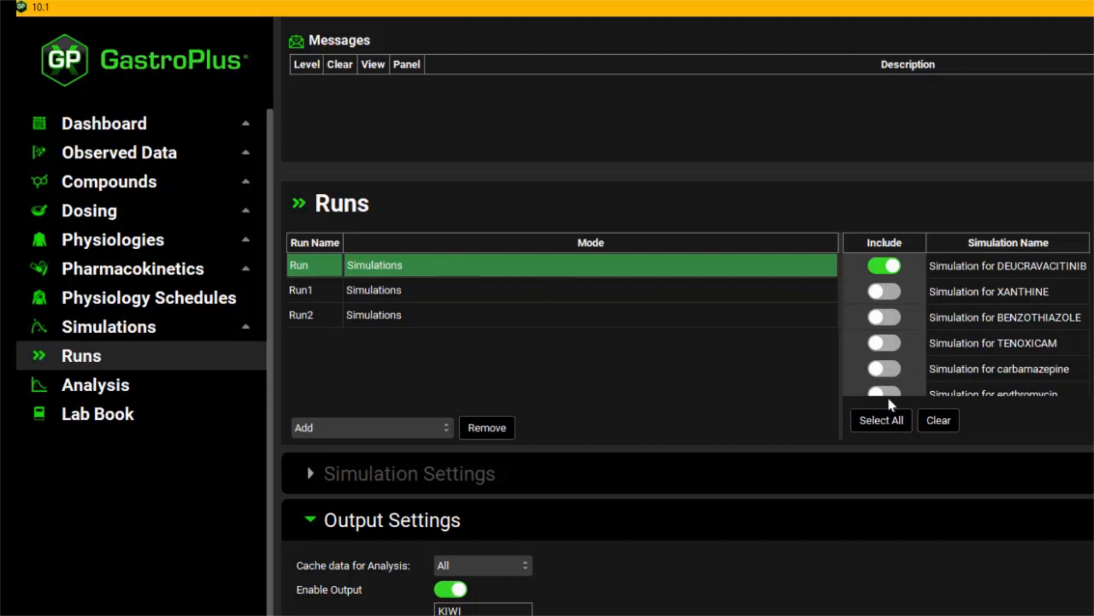
pyautogui.click(701, 293)
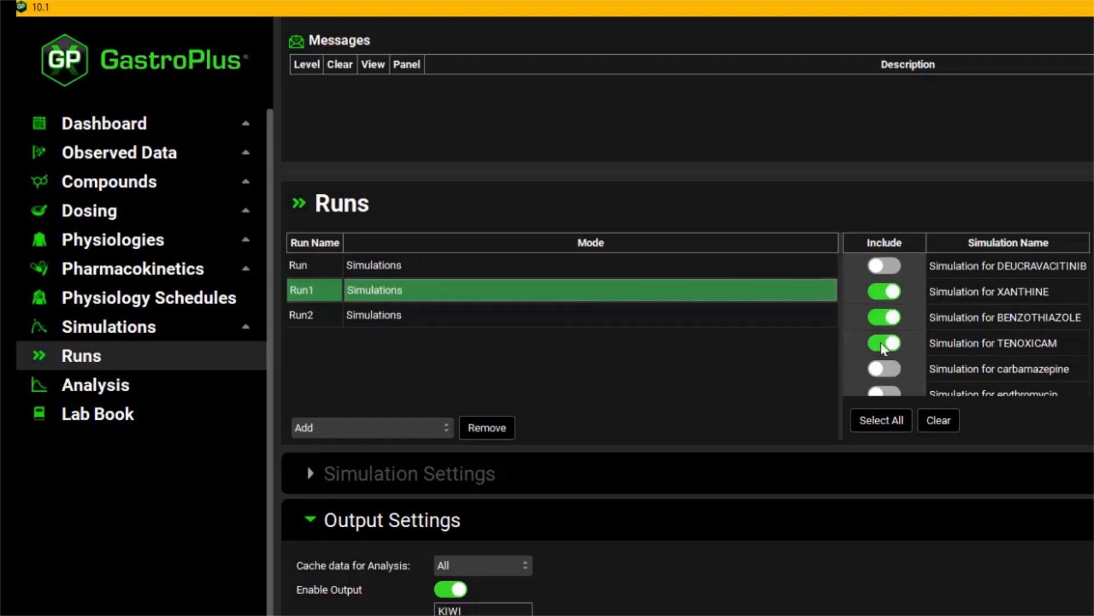
pyautogui.click(613, 318)
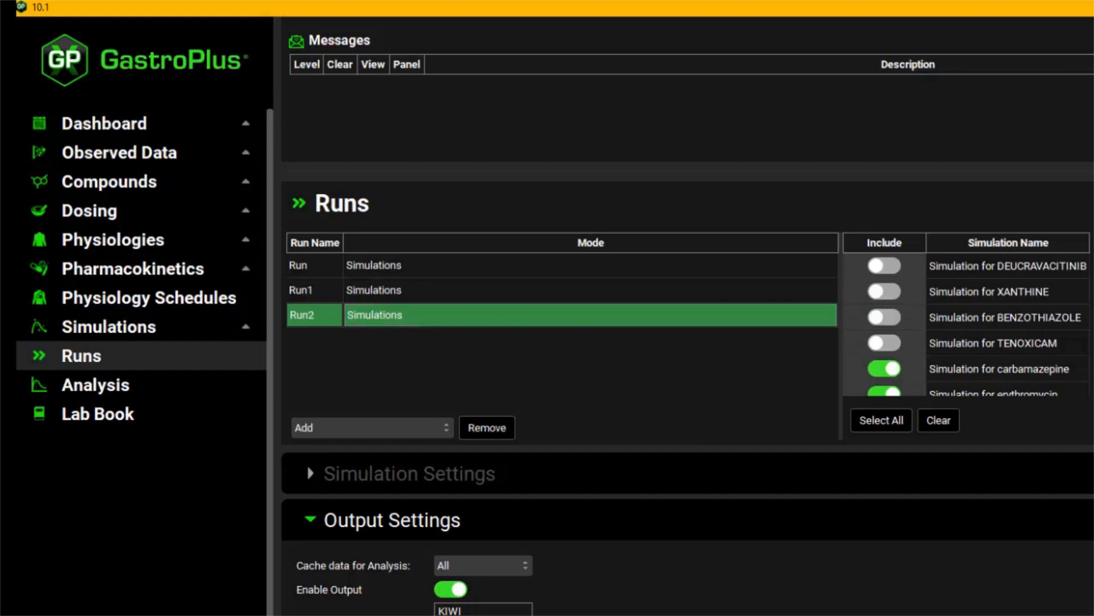
pyautogui.scroll(-2, 969, 324)
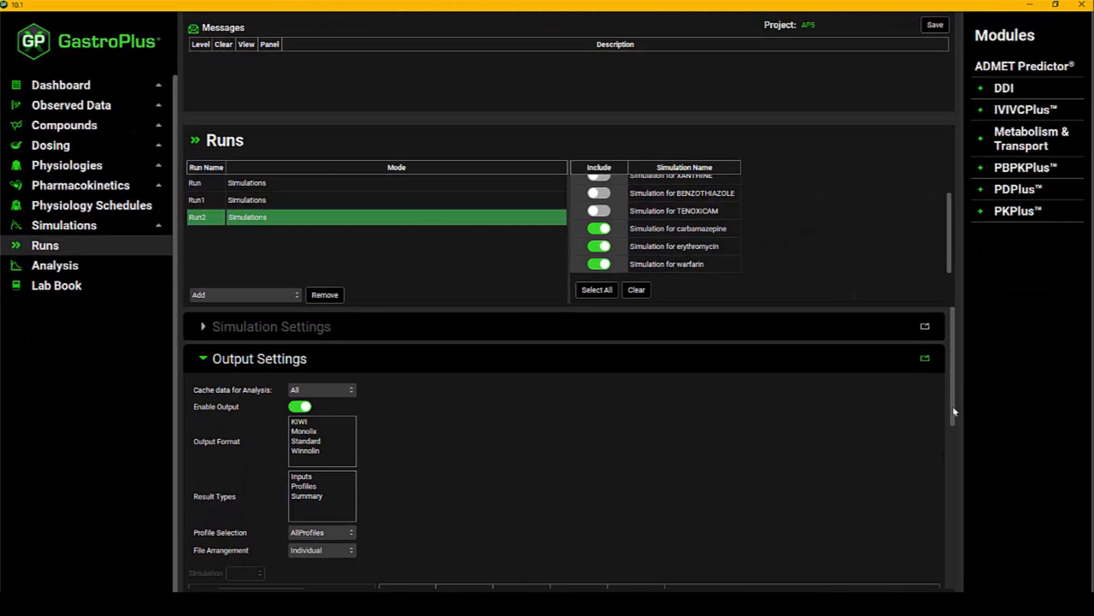
pyautogui.click(207, 359)
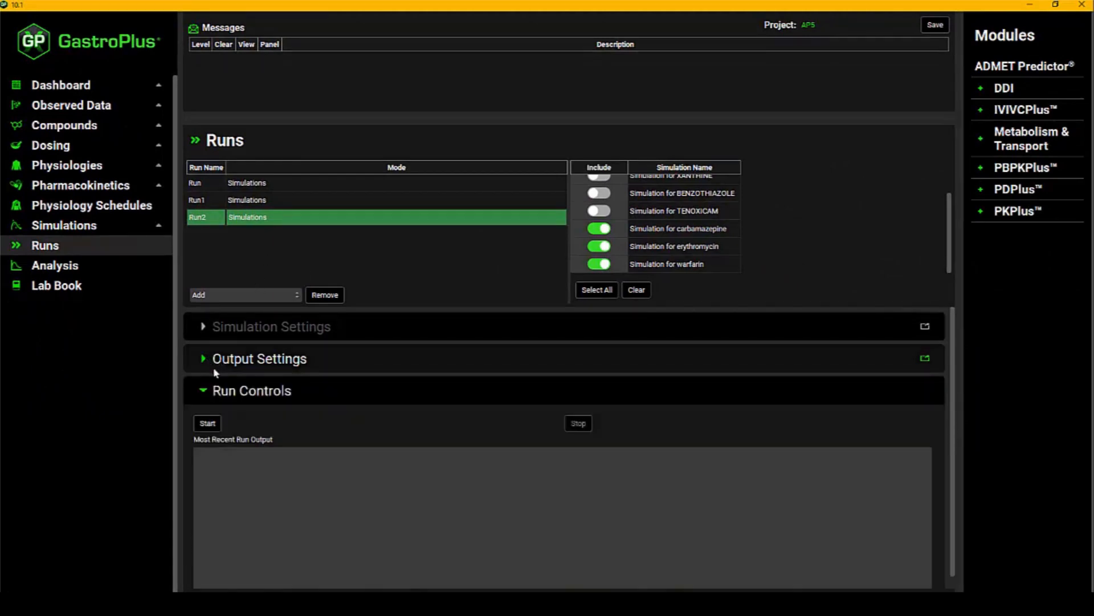
pyautogui.click(208, 423)
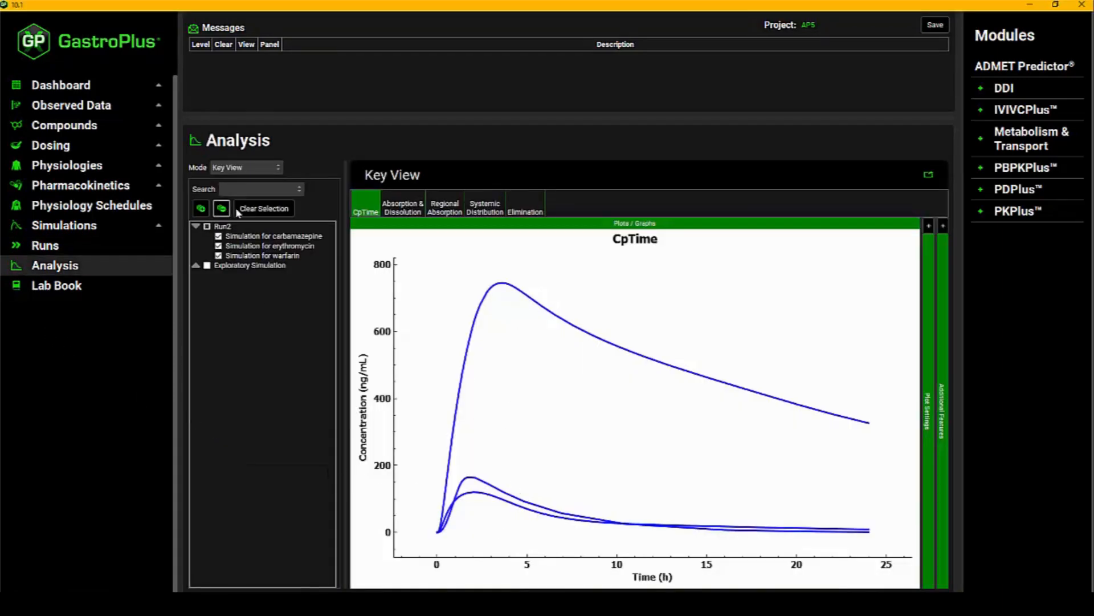
pyautogui.click(276, 169)
pyautogui.click(275, 197)
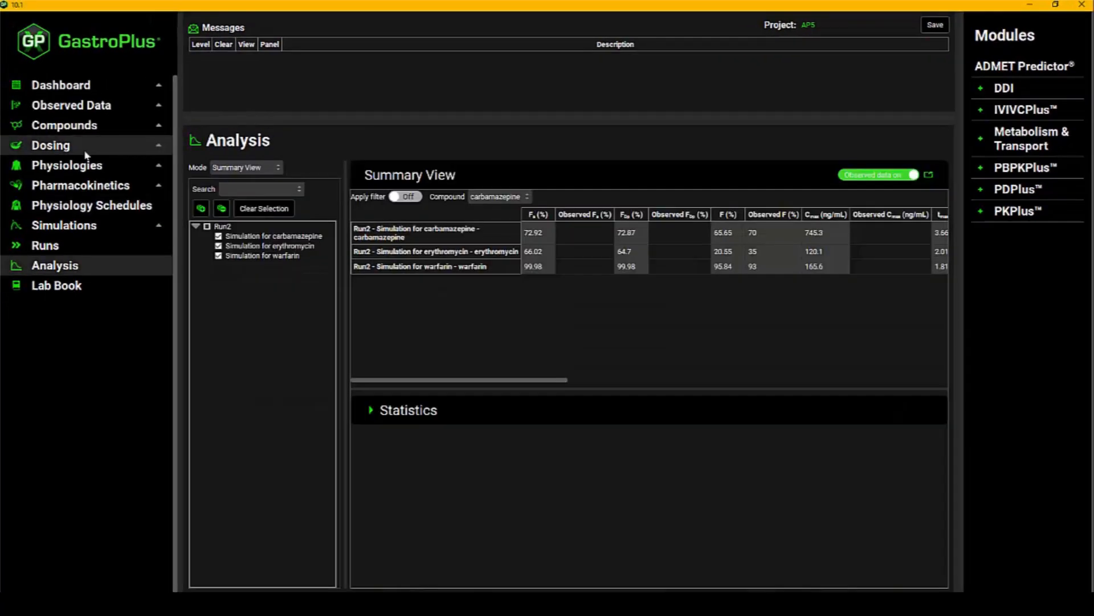
# Examine the doses in the 10mg-tablet dosing schedules for carbamazepine, erythromycin and warfarin
pyautogui.click(85, 151)
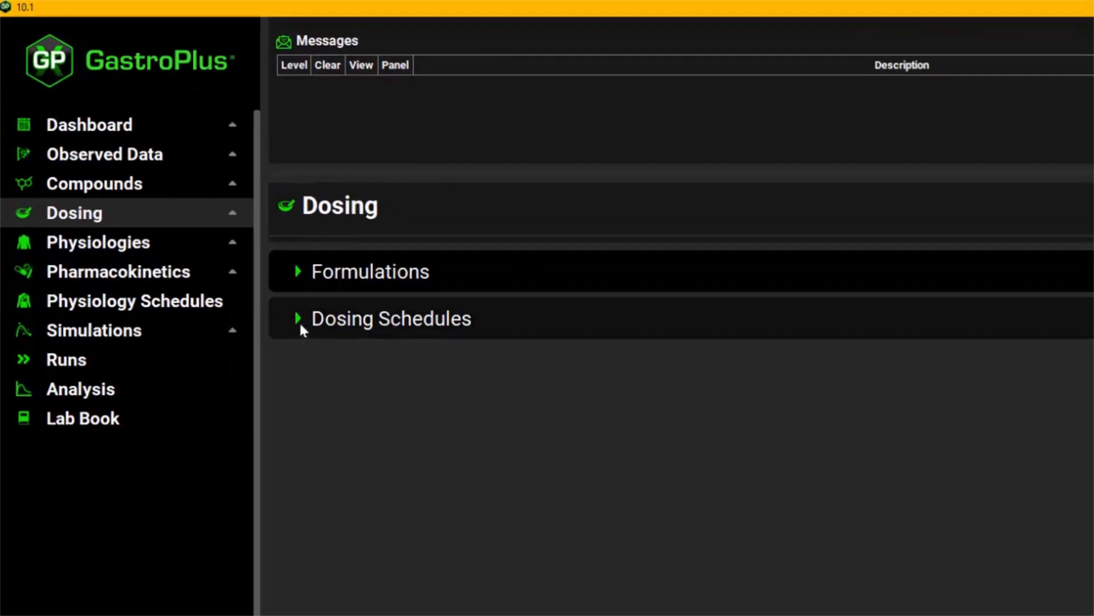
pyautogui.click(299, 323)
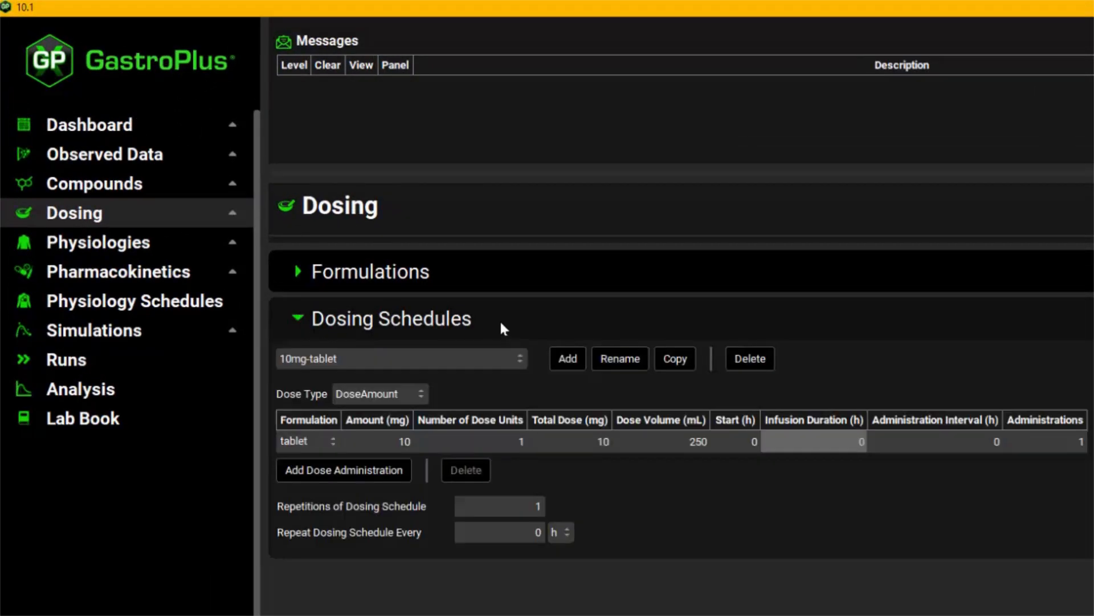
pyautogui.click(377, 369)
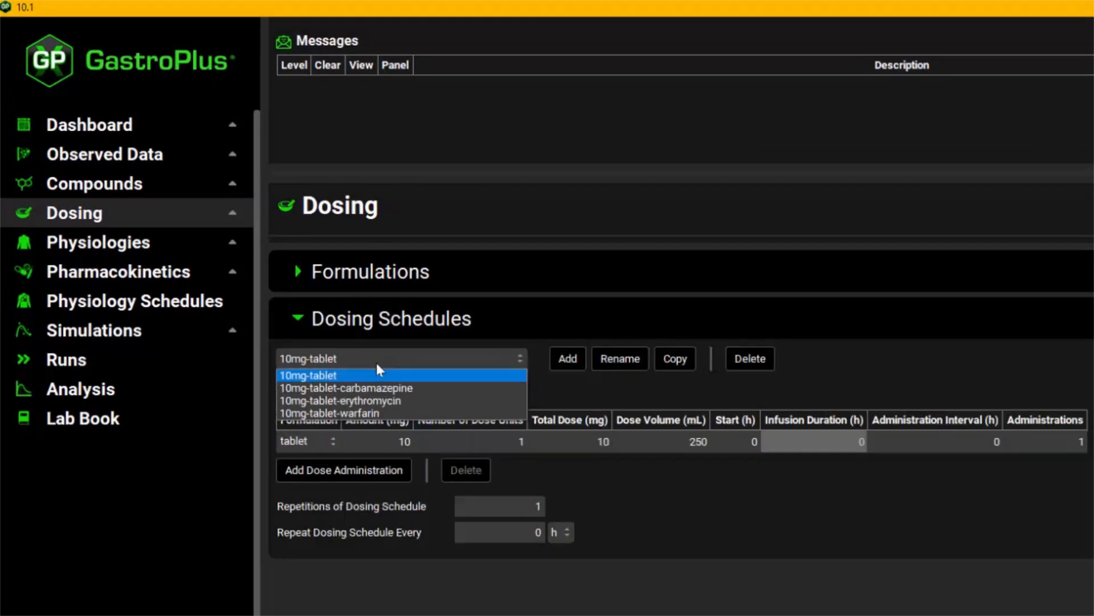
pyautogui.click(376, 388)
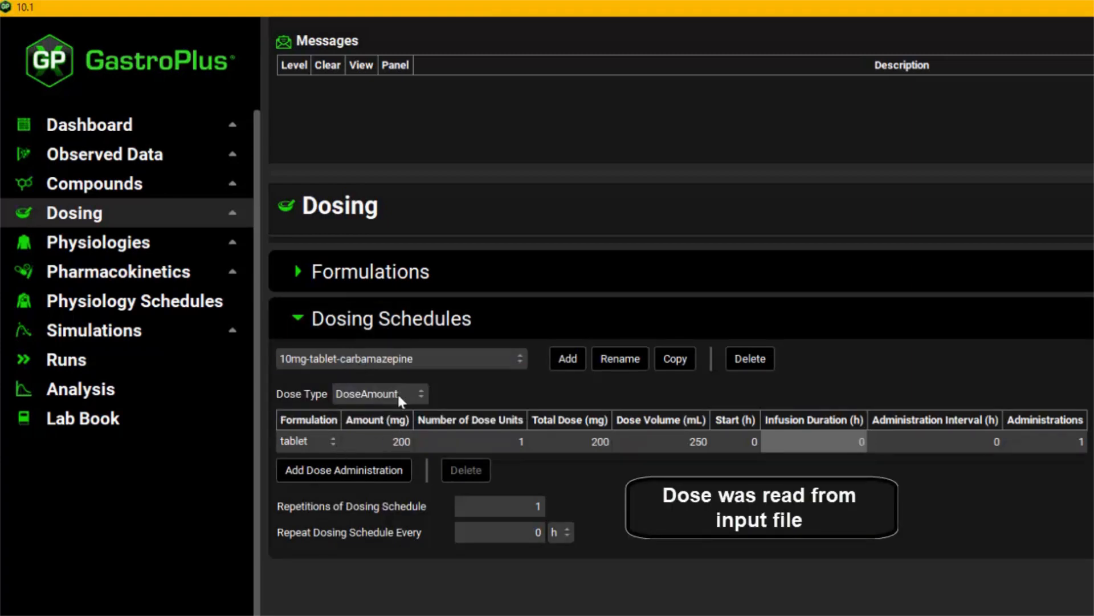
pyautogui.click(408, 358)
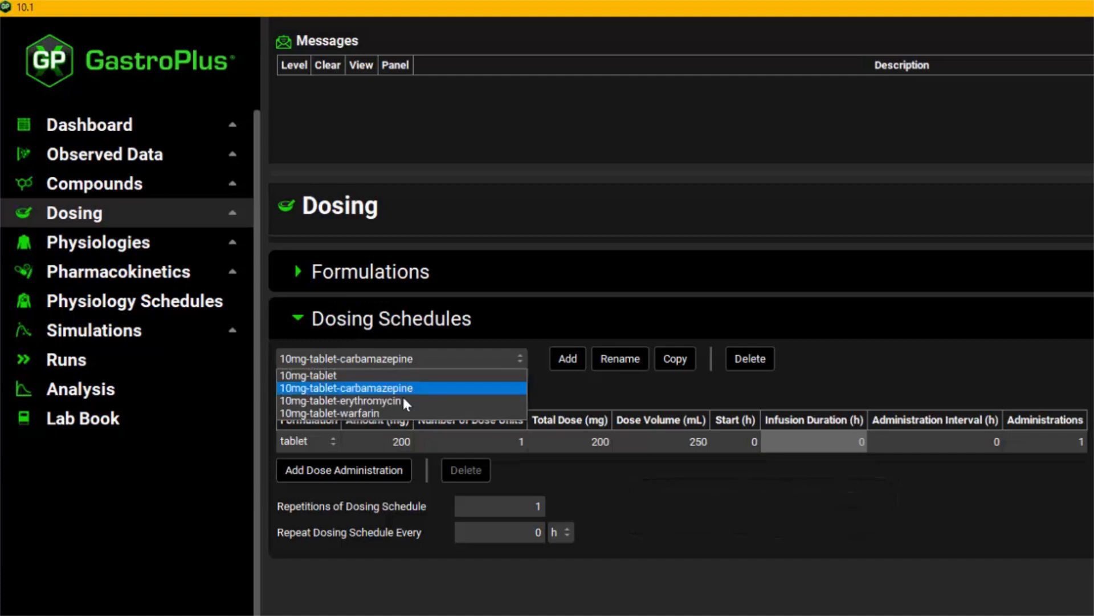
pyautogui.click(403, 400)
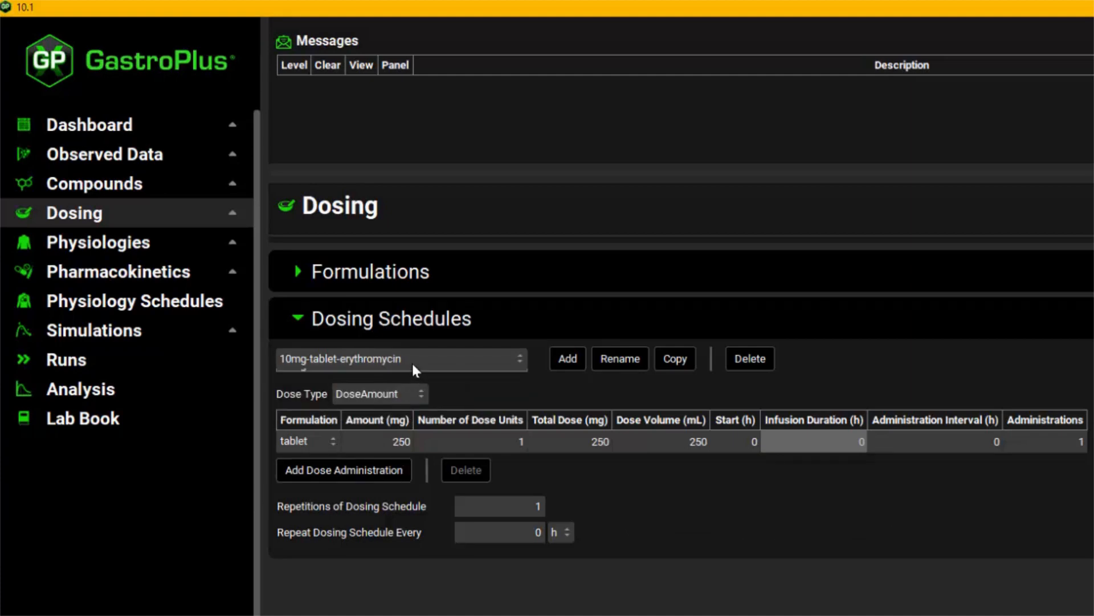
pyautogui.click(411, 361)
pyautogui.click(406, 412)
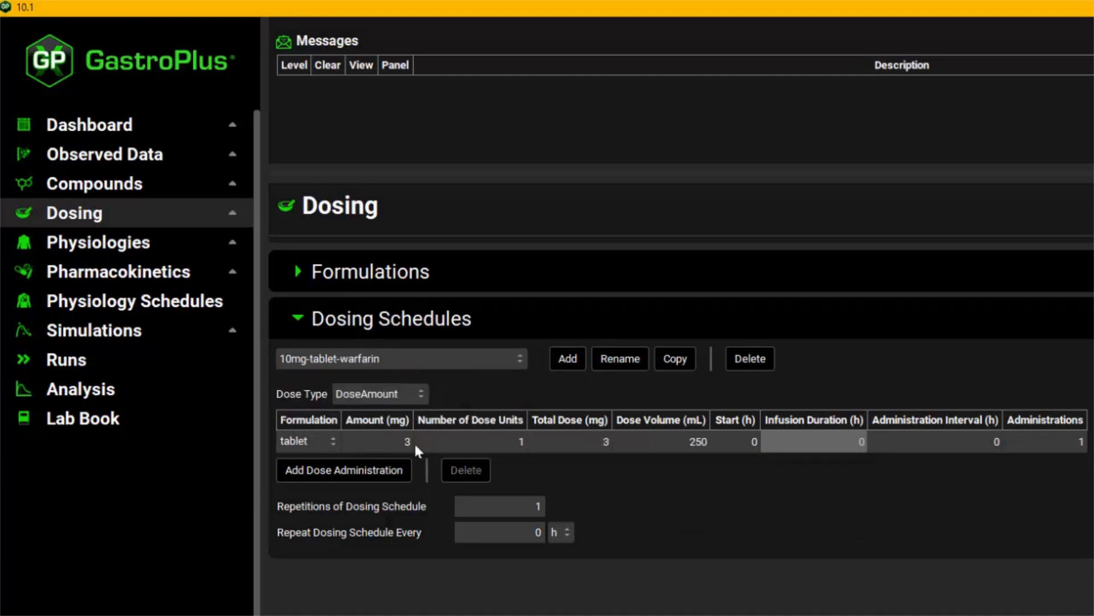